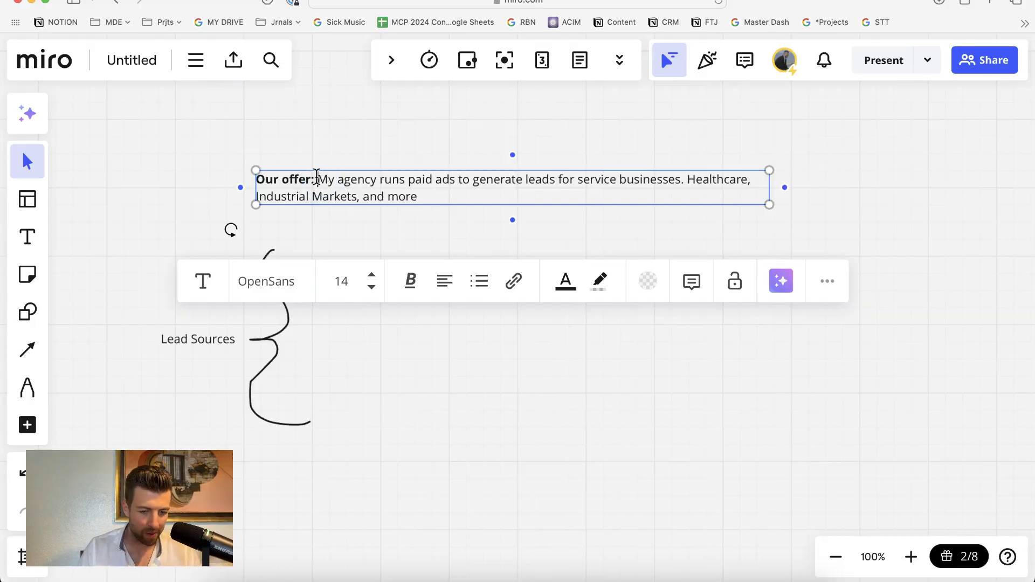
Review the offer statement's agency description, target industries and service-business focus.
left_click_drag(317, 180, 345, 179)
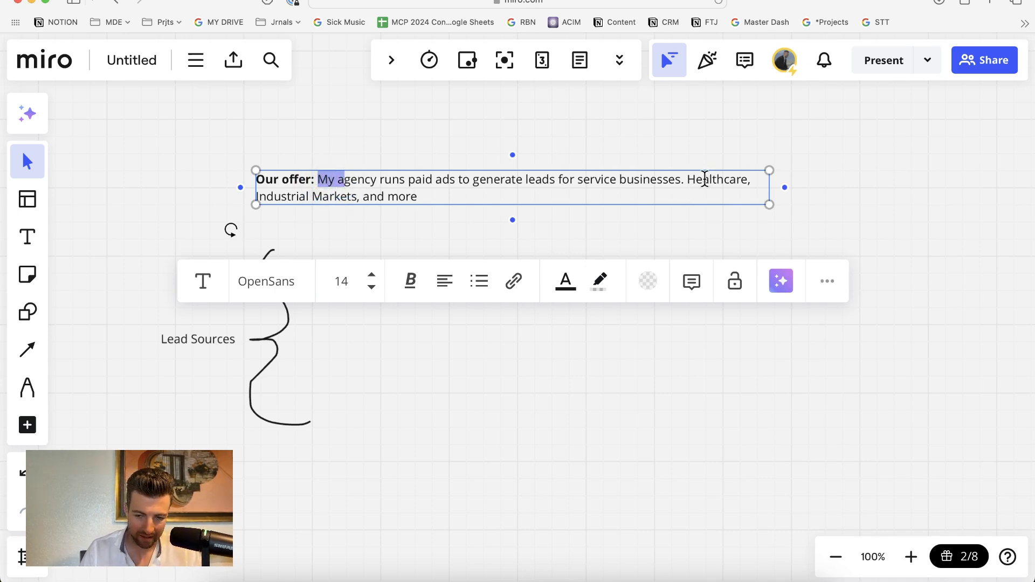
double_click(704, 179)
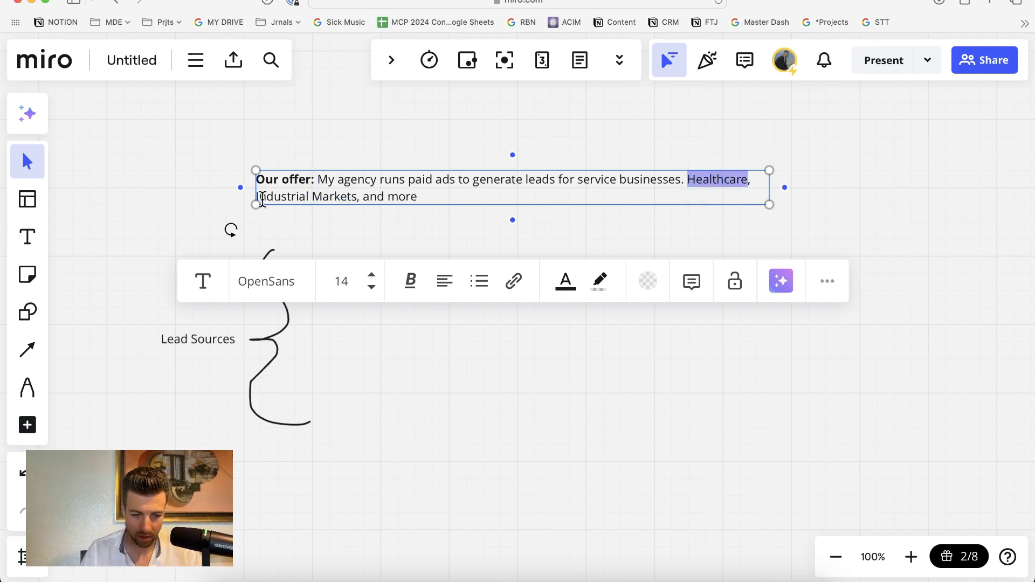
left_click_drag(262, 199, 323, 201)
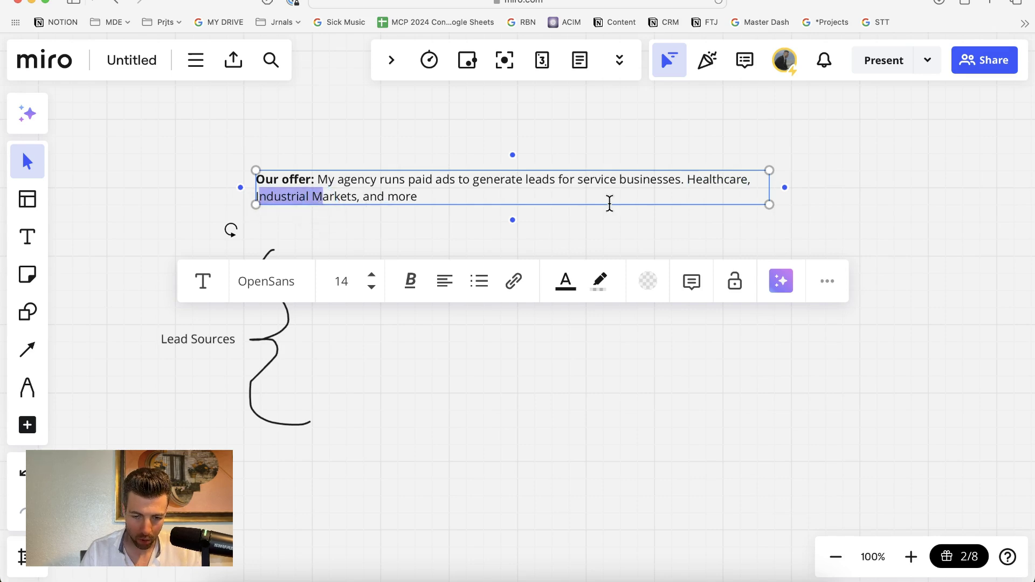
left_click_drag(578, 179, 675, 179)
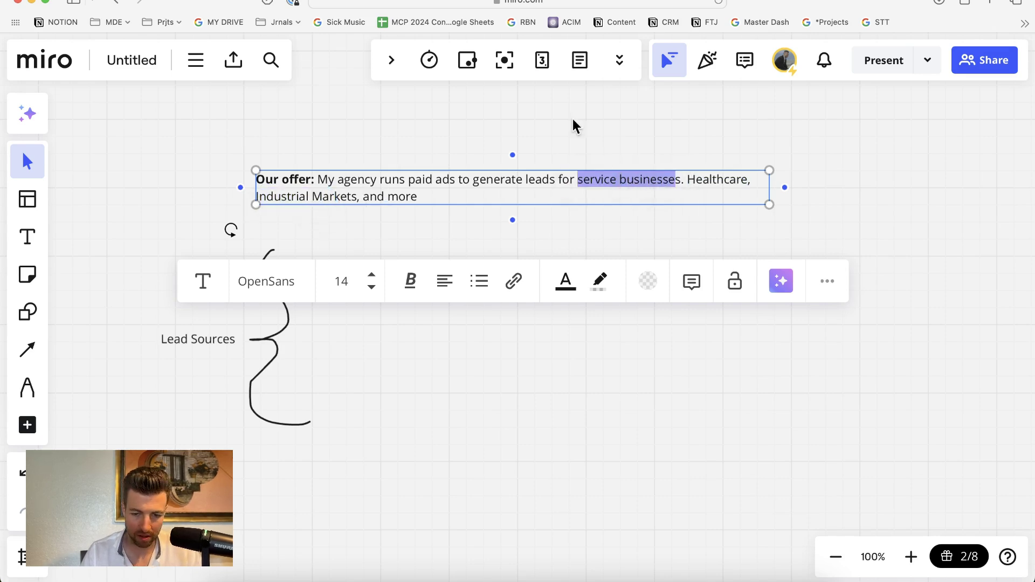
left_click(581, 115)
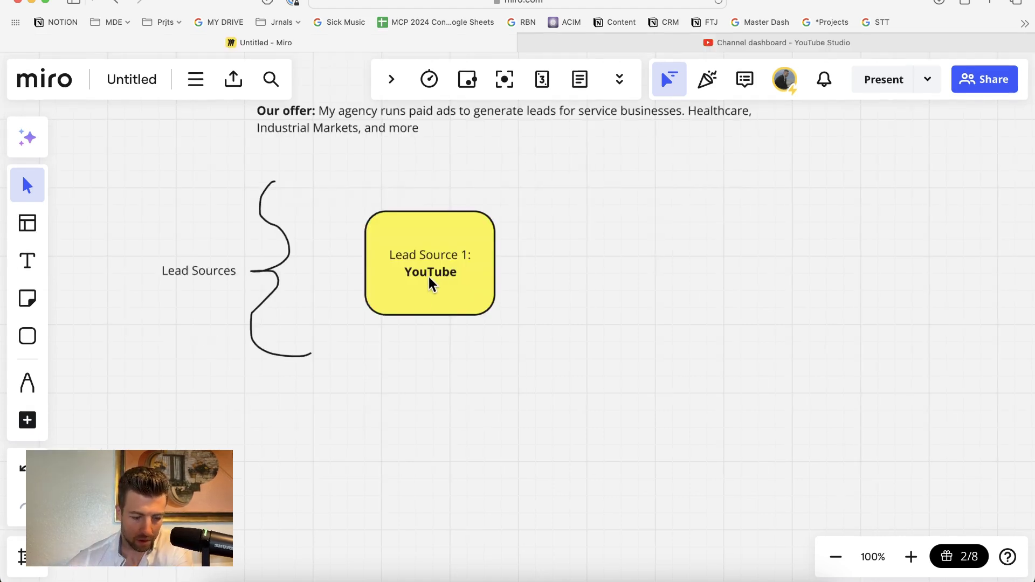
Switch to YouTube Studio and check the 28-day views on both channel dashboards.
left_click(638, 41)
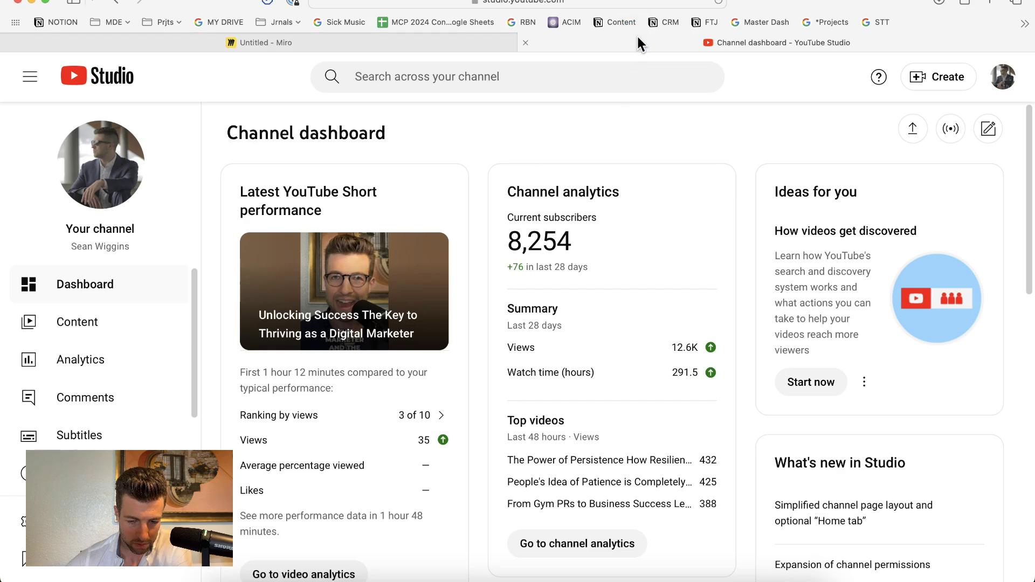
double_click(682, 347)
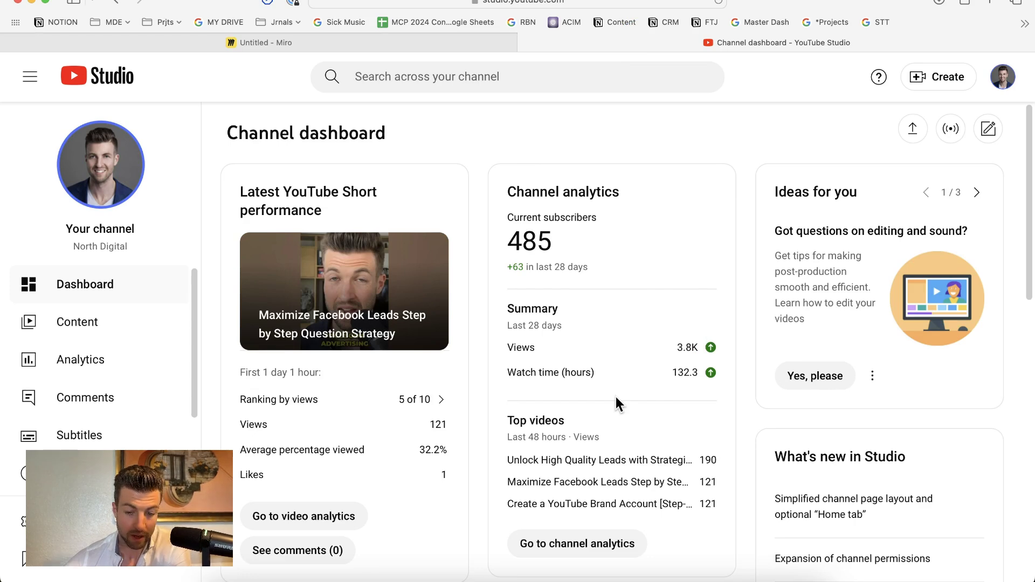
double_click(680, 348)
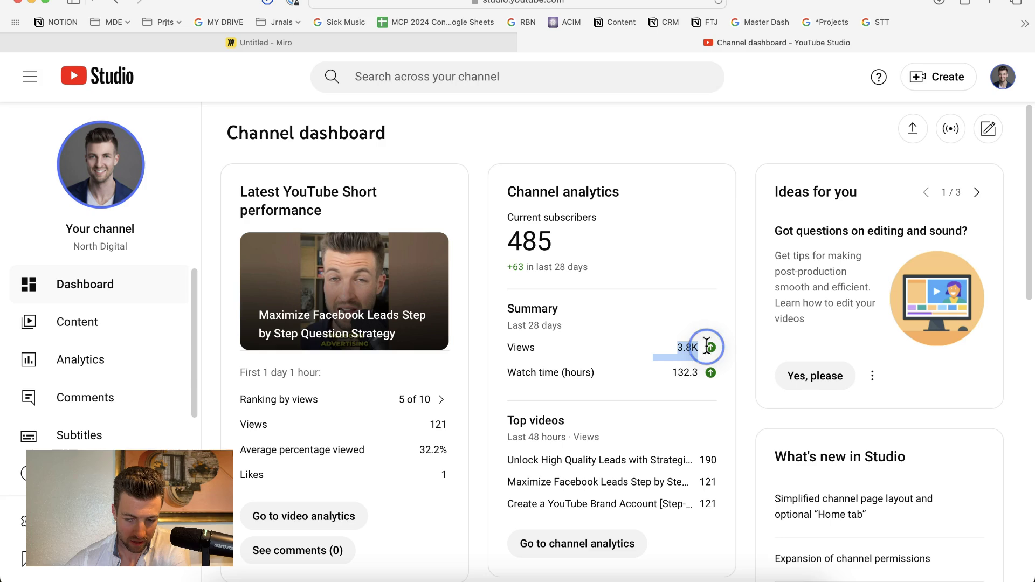
Return to the Miro board and add "New Clients: 3" below the YouTube source's monthly views and leads.
left_click(484, 41)
left_click(548, 338)
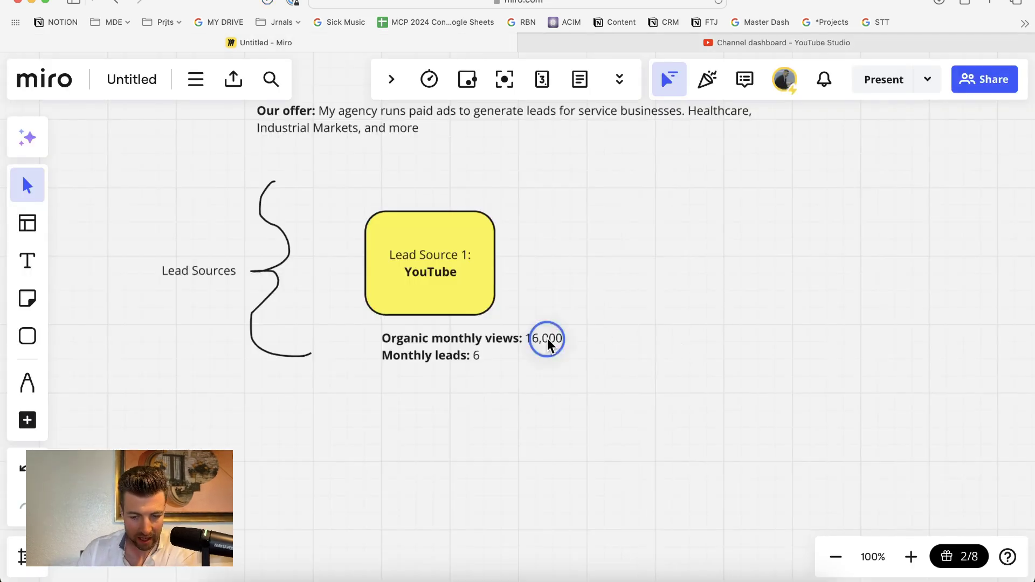
double_click(541, 339)
double_click(476, 356)
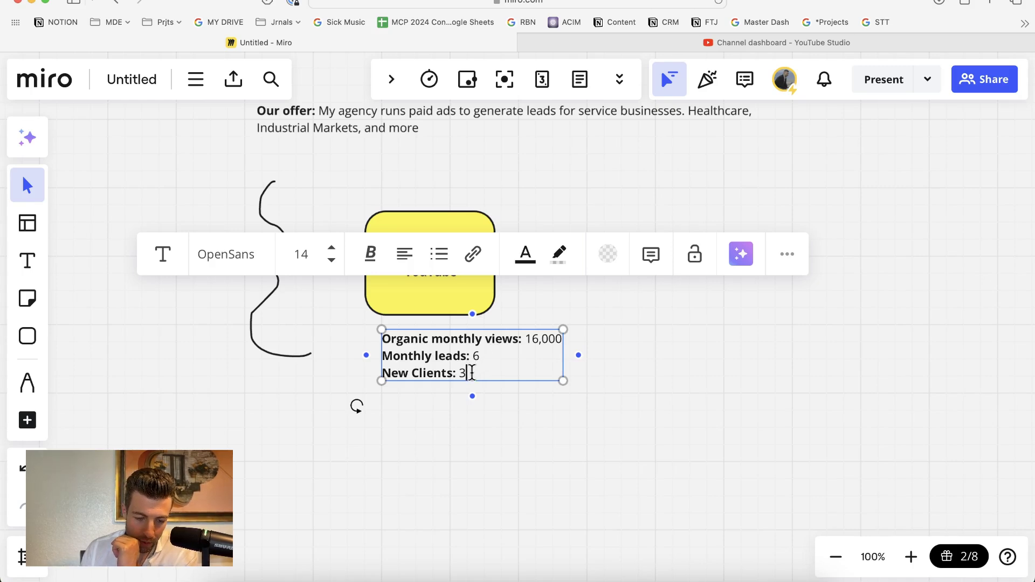
left_click_drag(471, 373, 398, 372)
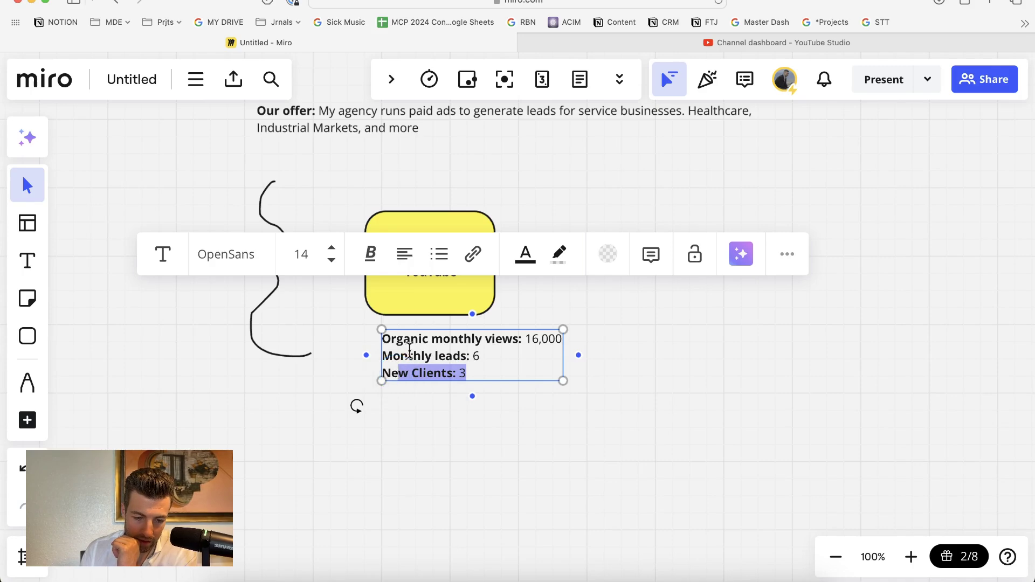
left_click(432, 300)
left_click(532, 325)
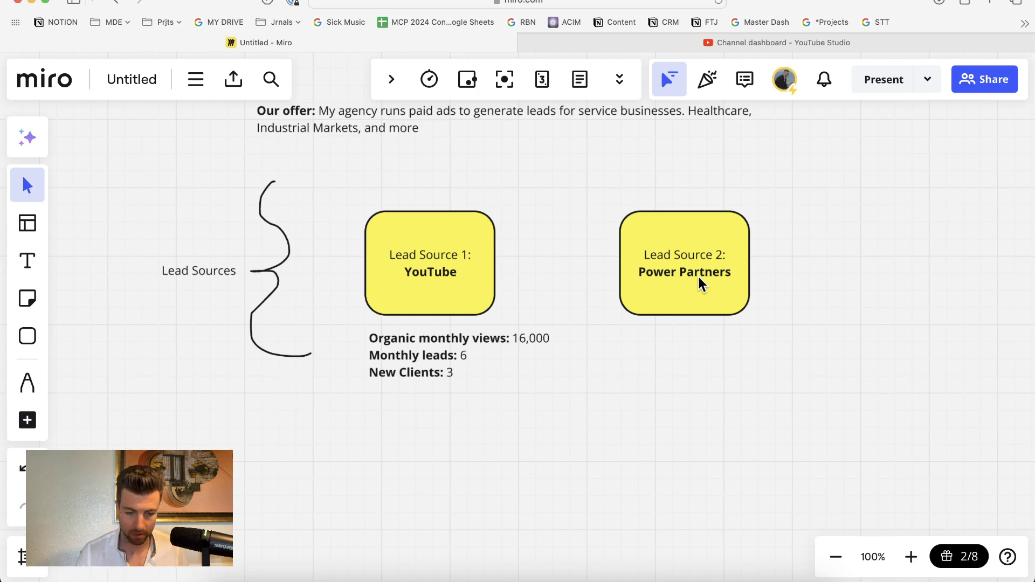
Add "Monthly referrals: 4-8" and "New Clients: 2-4" below the Power Partners lead source.
type("Monthly referrals: 4-8")
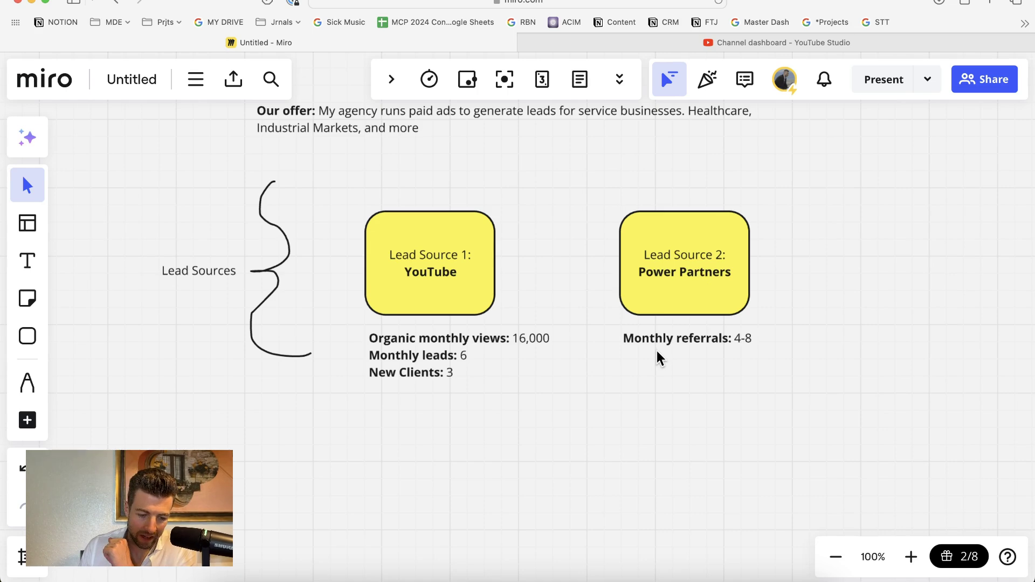
left_click(658, 353)
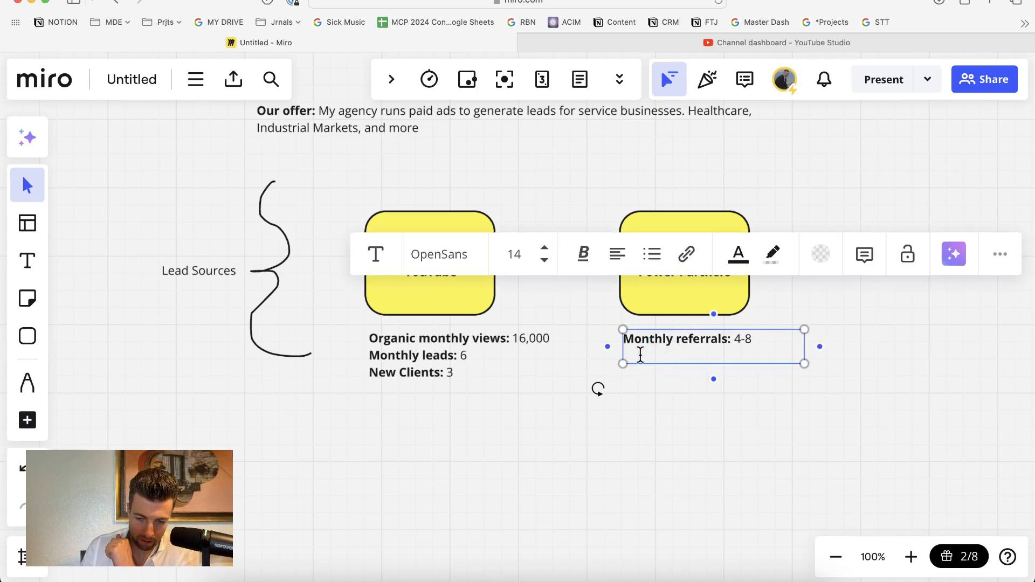
type("New Clients: 2-4")
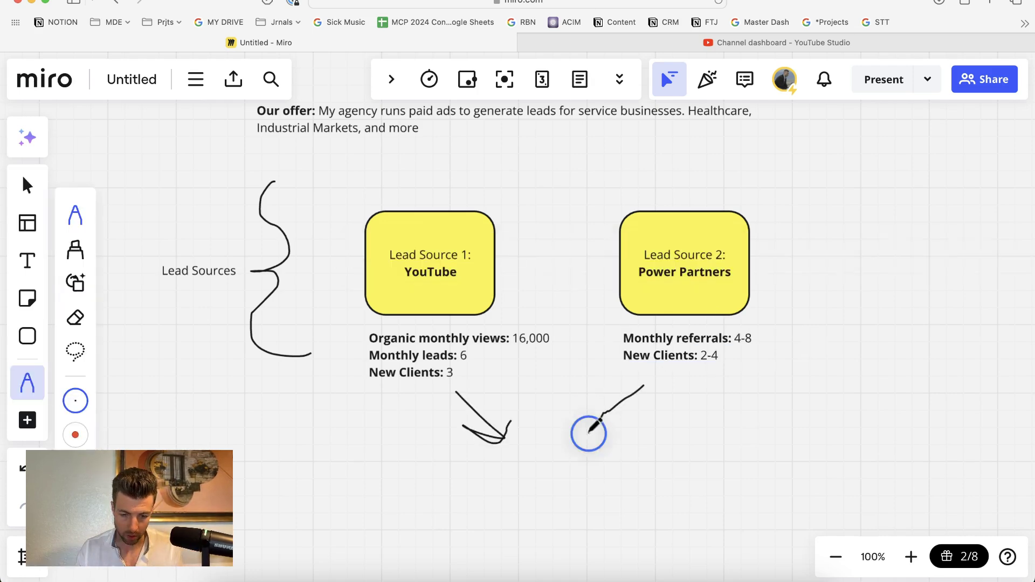
Draw freehand arrows from Power Partners to the sales calls stage and from there down to the monthly new clients.
left_click_drag(589, 431, 619, 448)
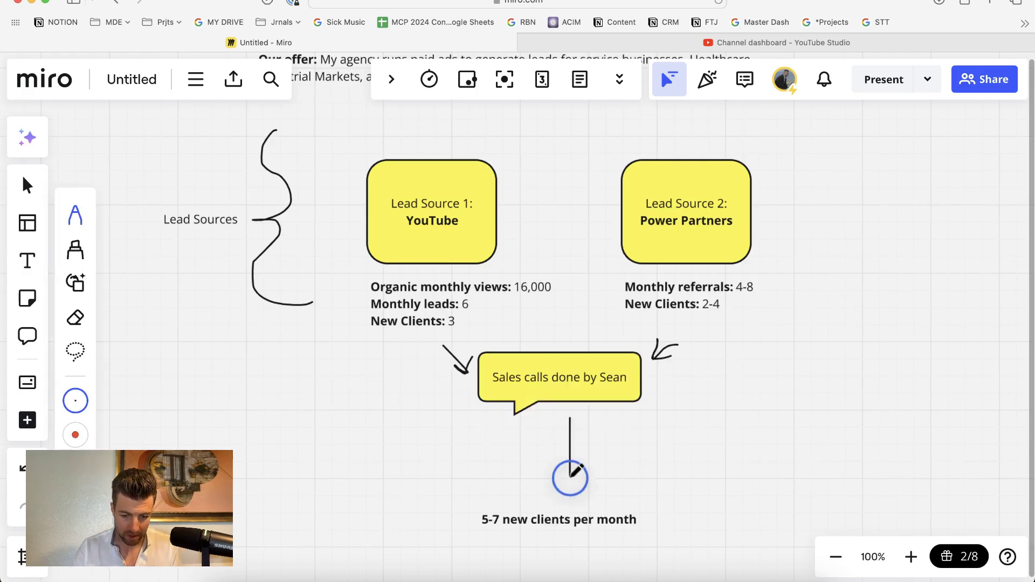
mouse_move(568, 476)
left_mouse_down()
mouse_move(561, 496)
mouse_move(581, 483)
left_mouse_up()
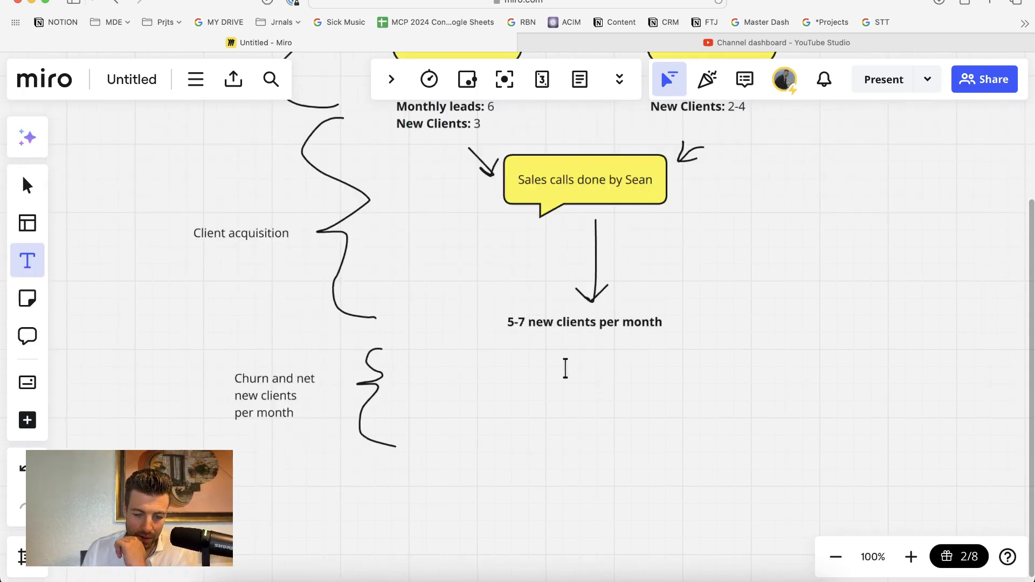
Add the text "Churn 2 clients / month" below the 5-7 new clients line.
left_click(532, 373)
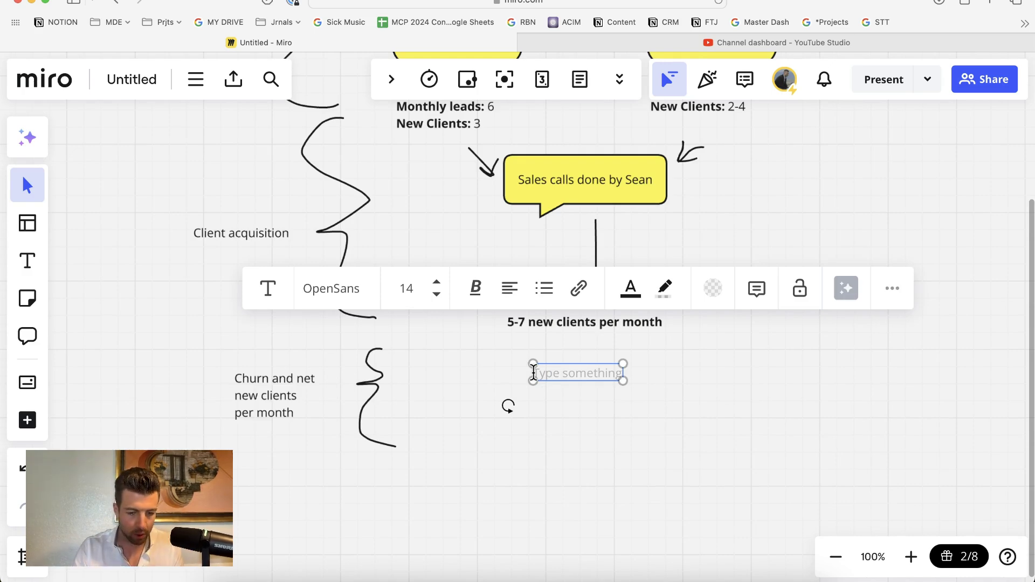
type("- 2")
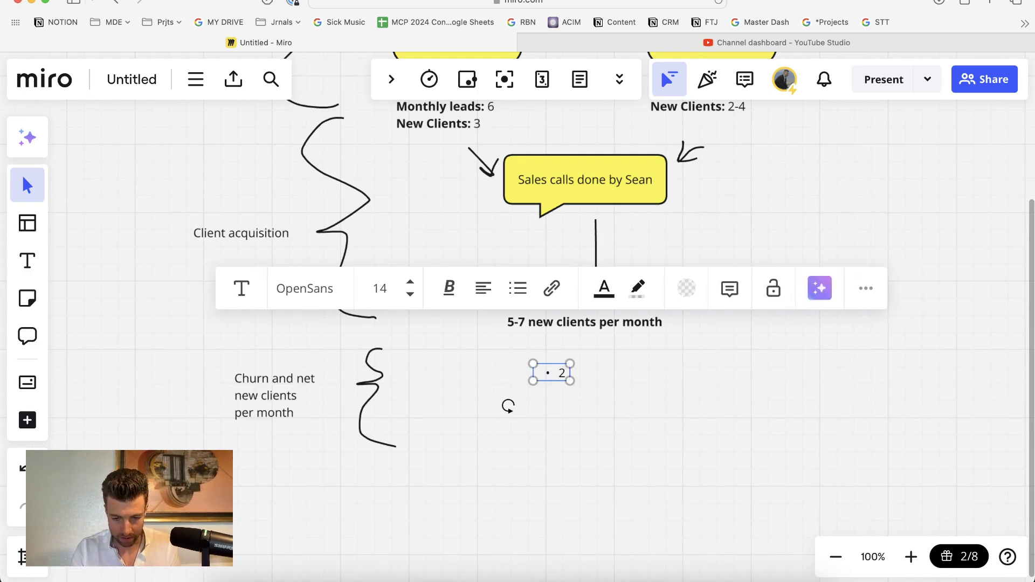
key("shift+Left")
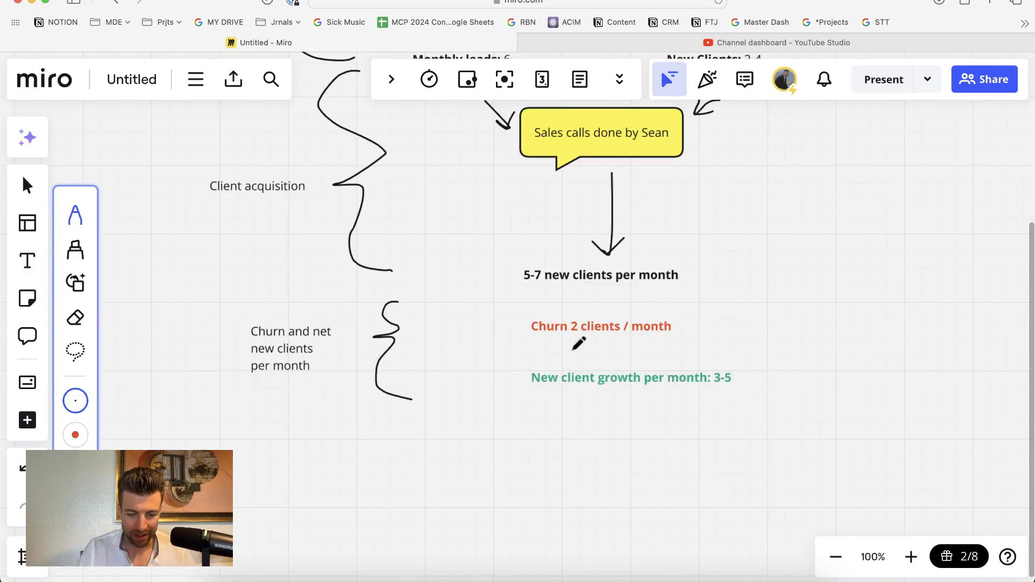
Circle the "New client growth per month: 3-5" text with a freehand oval.
mouse_move(573, 353)
left_mouse_down()
mouse_move(525, 358)
mouse_move(543, 413)
mouse_move(745, 411)
mouse_move(726, 342)
mouse_move(531, 357)
left_mouse_up()
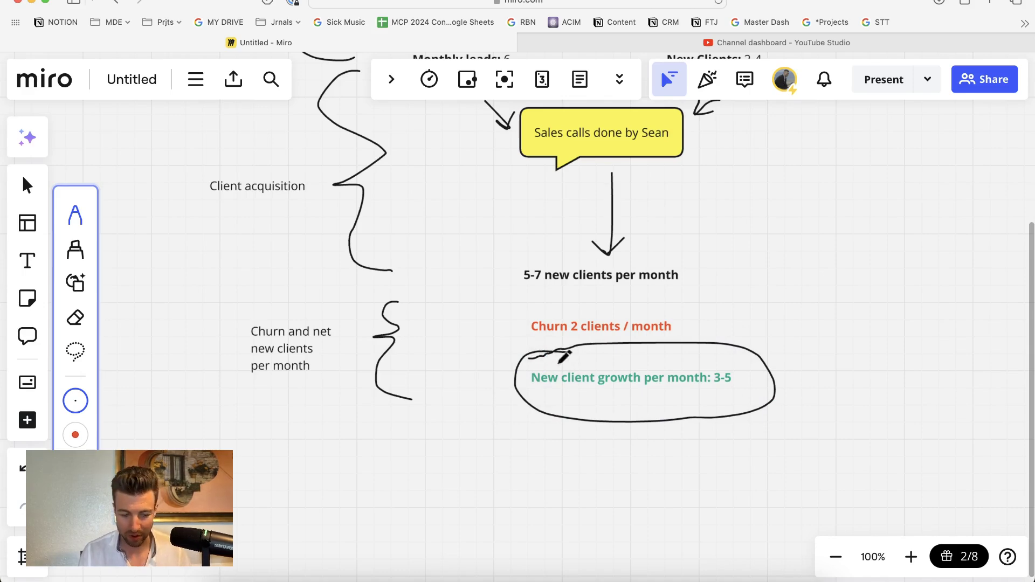
key("v")
scroll(776, 324, "down", 3)
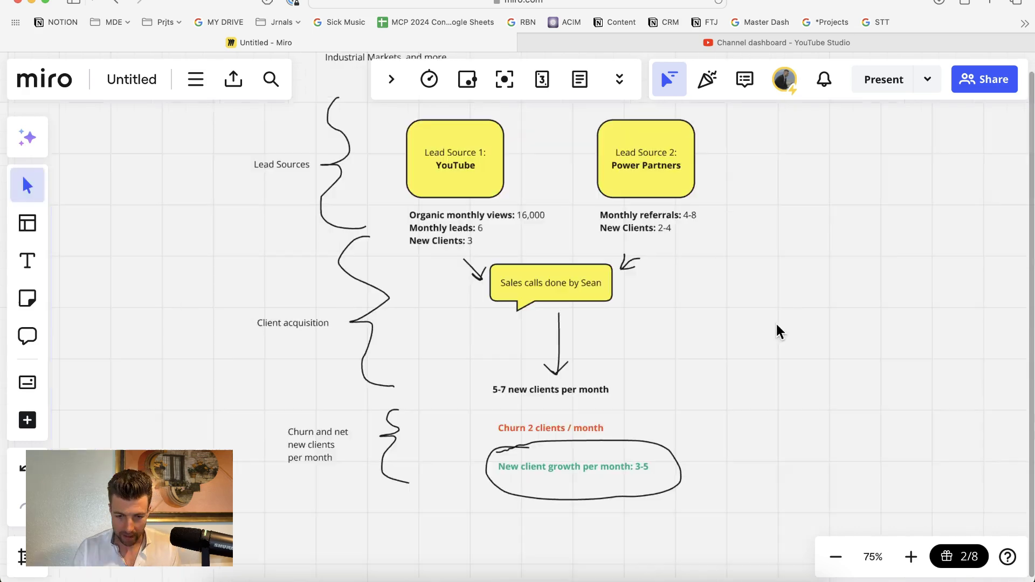
scroll(797, 301, "up", 1)
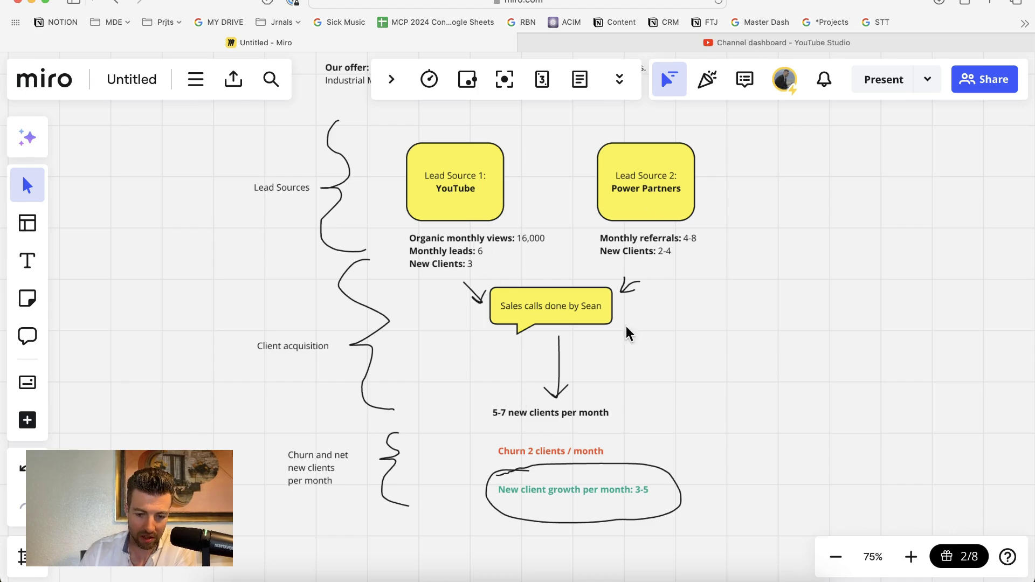
Draw a long horizontal pen line below the churn and client growth section as the Fulfillment heading's underline.
scroll(585, 241, "down", 5)
key("p")
left_click_drag(308, 341, 853, 340)
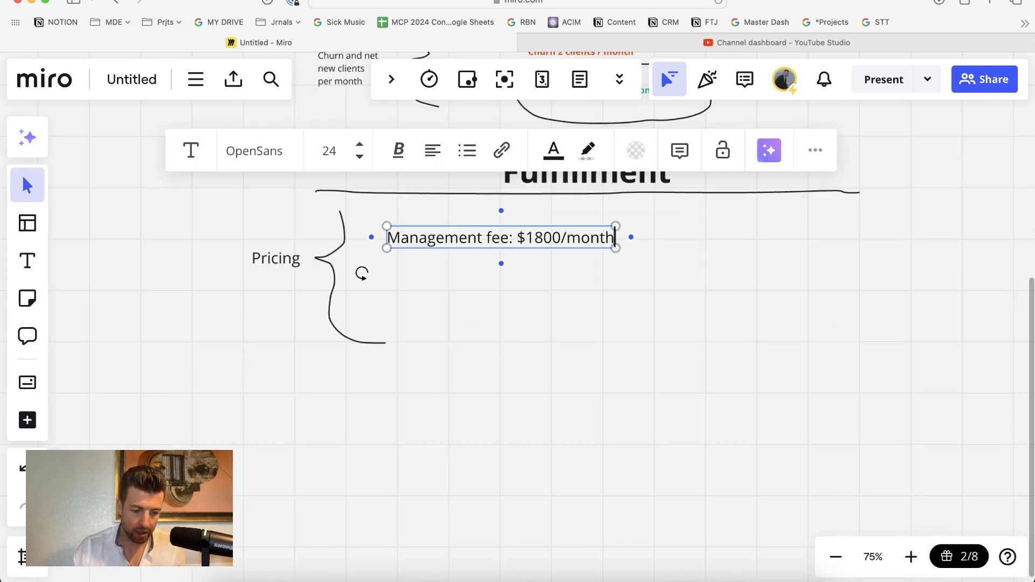
Add "Ad Spend: $2500" under the management fee and a separate "Net MRR Gain:" label below it.
key("Return")
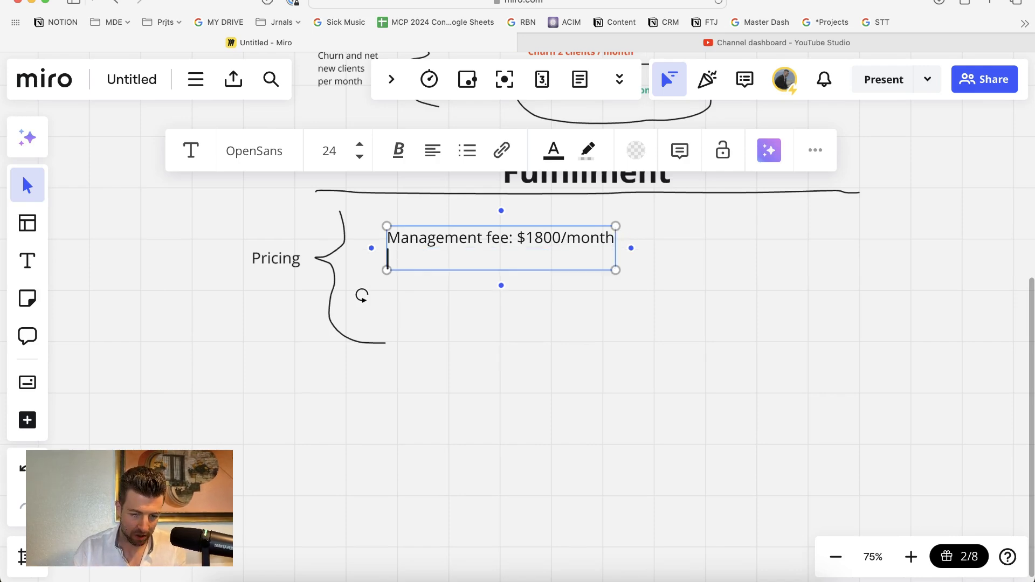
type("Ad Spend: $2500")
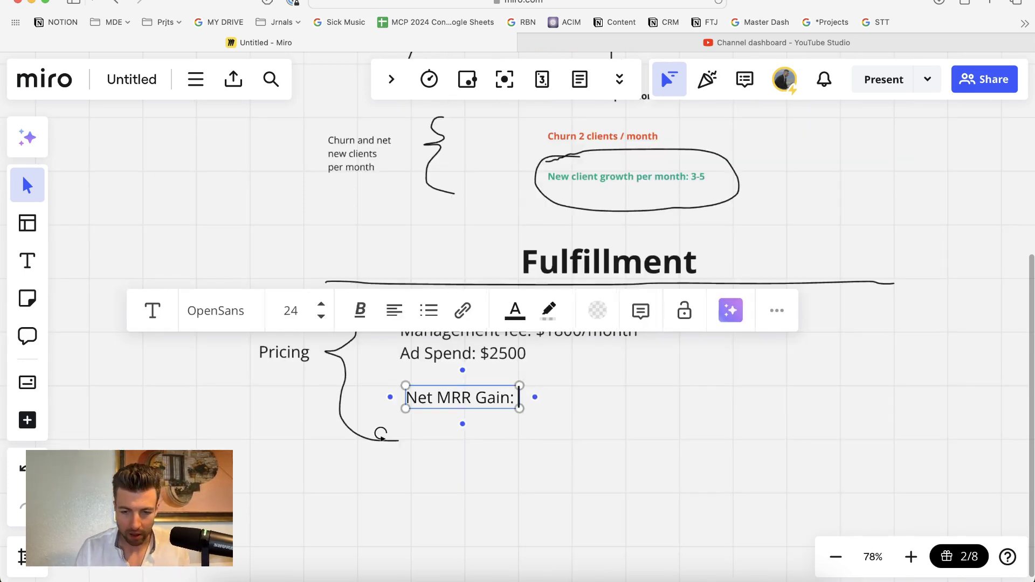
left_click(538, 443)
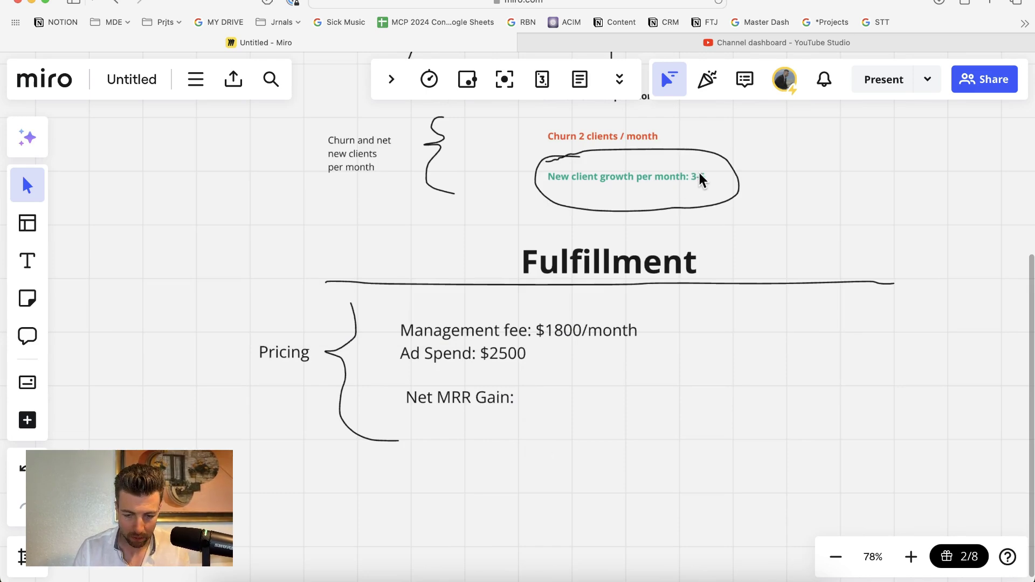
Open the Calculator and multiply the 1800 monthly fee by 3 and by 5 new clients.
key("super+space")
type("calc")
key("Return")
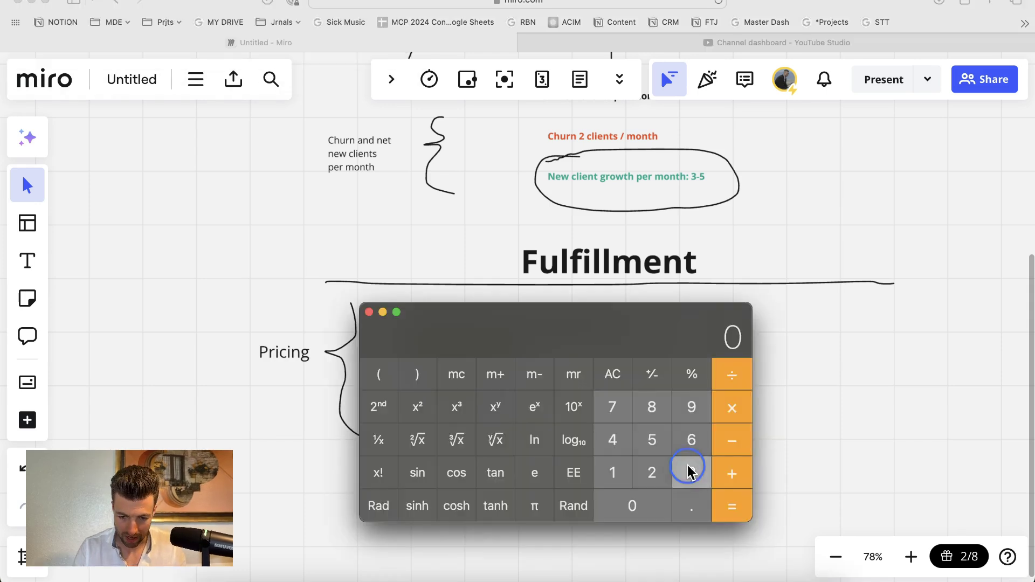
left_click(691, 473)
left_click(739, 406)
type("60")
left_click(740, 405)
type("30")
left_click(740, 406)
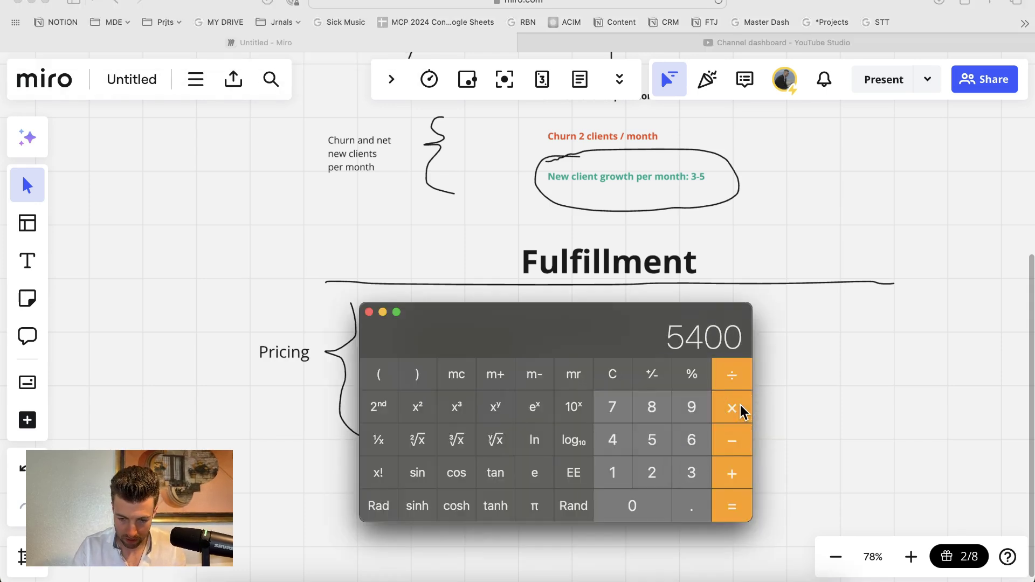
type("/3*5")
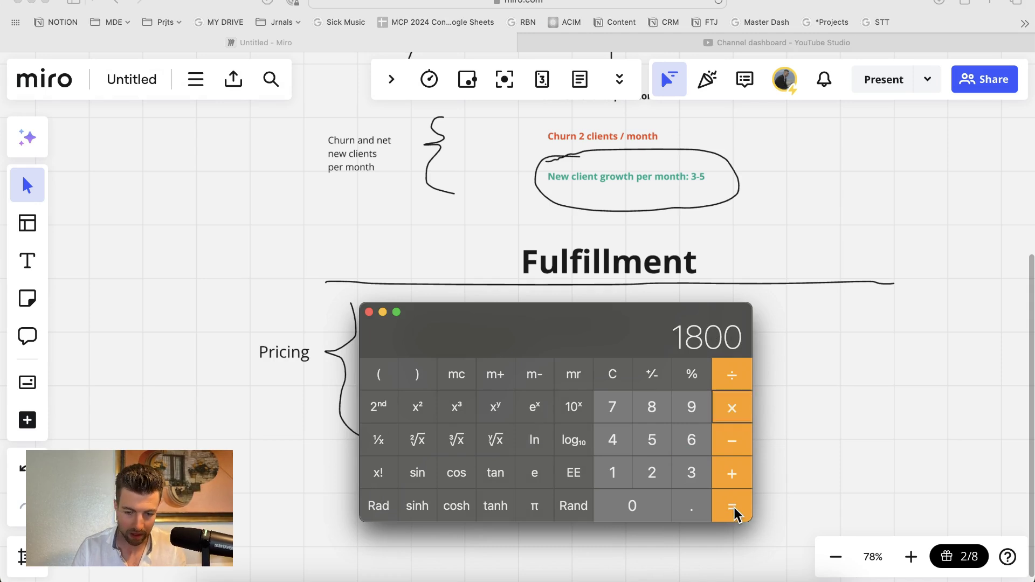
left_click(734, 510)
Complete the Net MRR Gain line as "$5,400 - $9,000", with comma separators, in bold green.
left_click(550, 396)
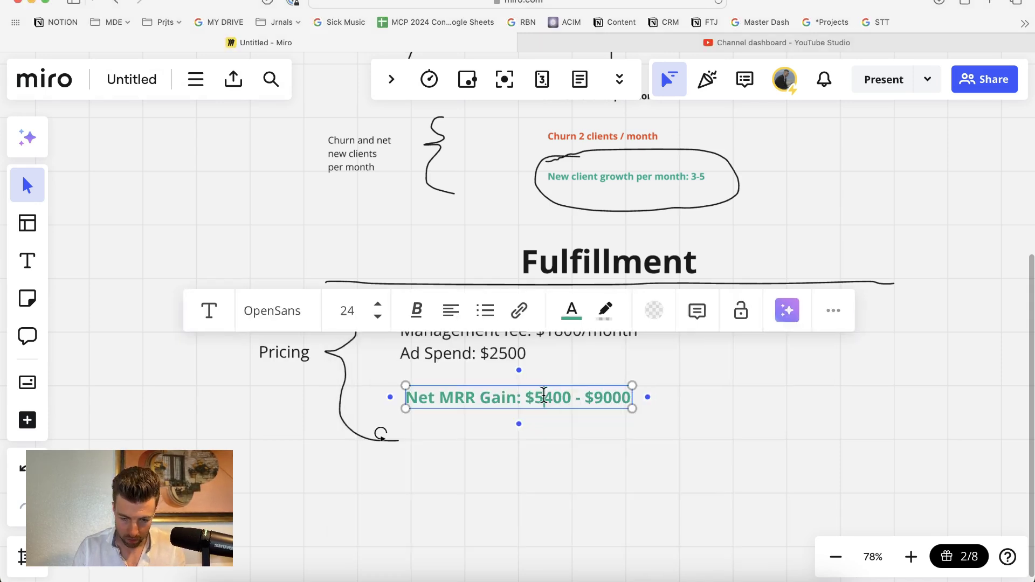
left_click(550, 396)
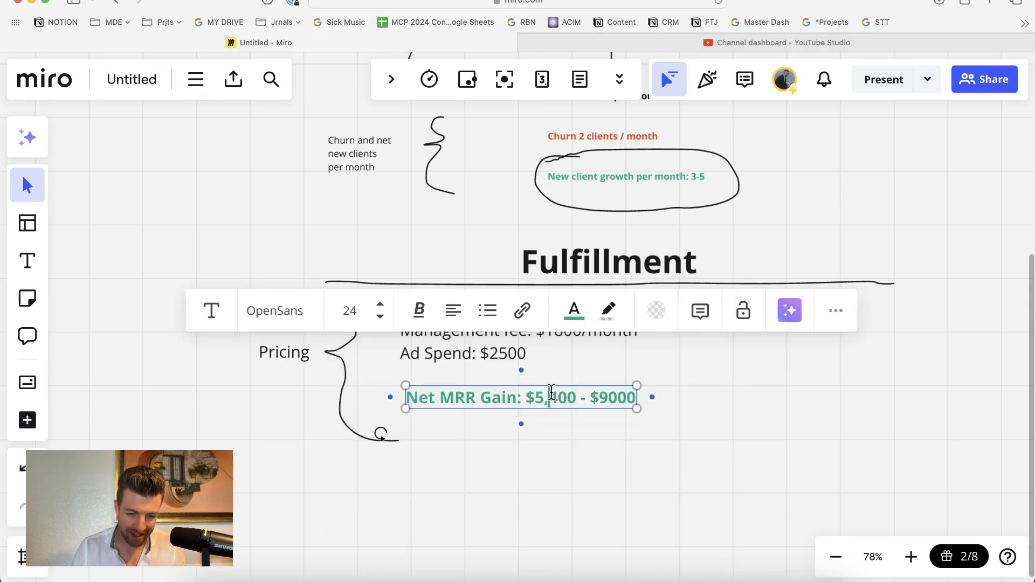
left_click(608, 398)
type(",")
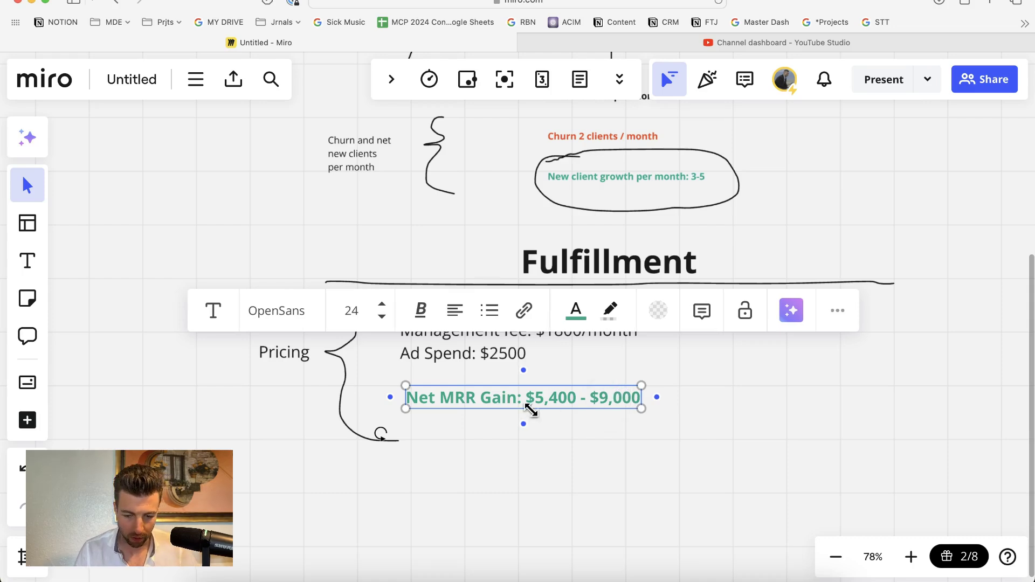
left_click(745, 413)
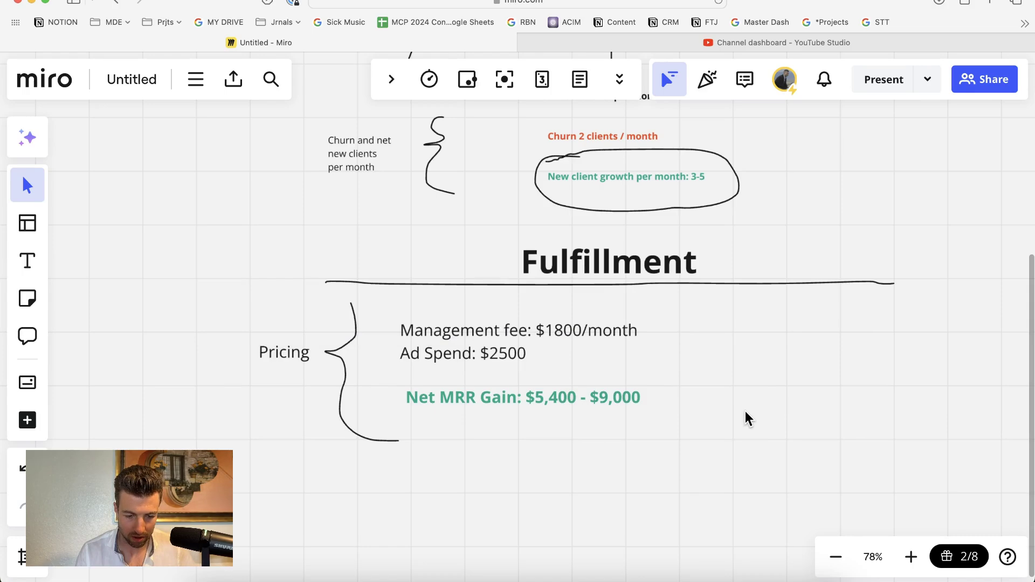
Add three yellow rectangles in a row beside Delivery, labelled "Landing Page Creation", "Google Ads" and "Meta Ads".
scroll(652, 396, "down", 5)
key("r")
left_click_drag(418, 263, 537, 355)
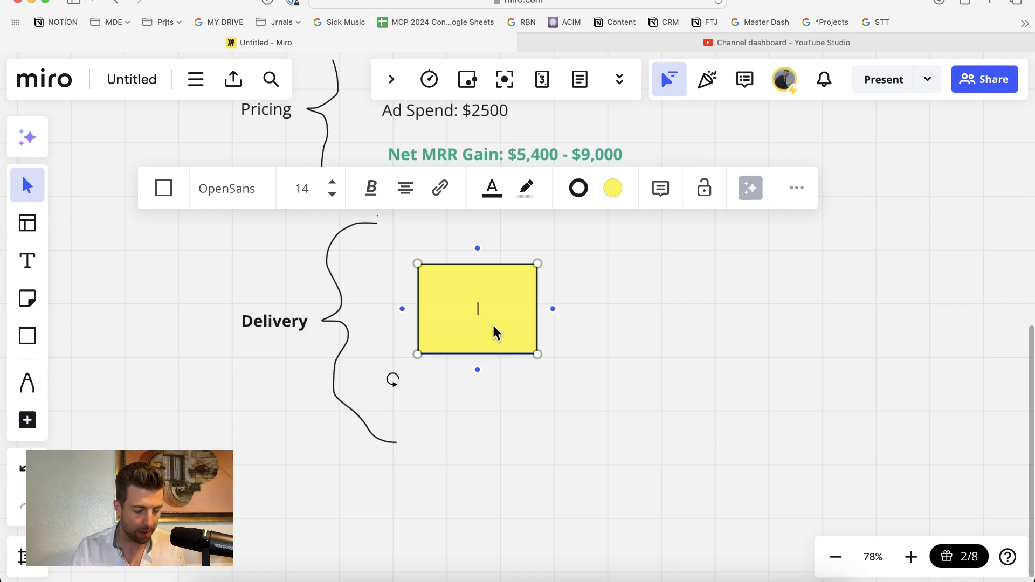
type("Landing Page Creation")
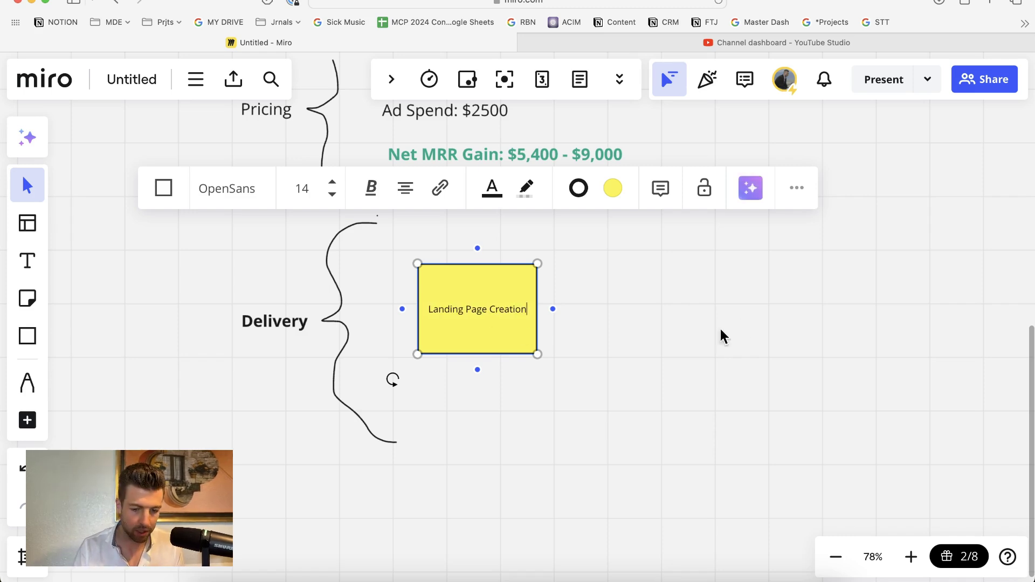
left_click(720, 337)
key("cmd+v")
type("Google Ads")
left_click(768, 322)
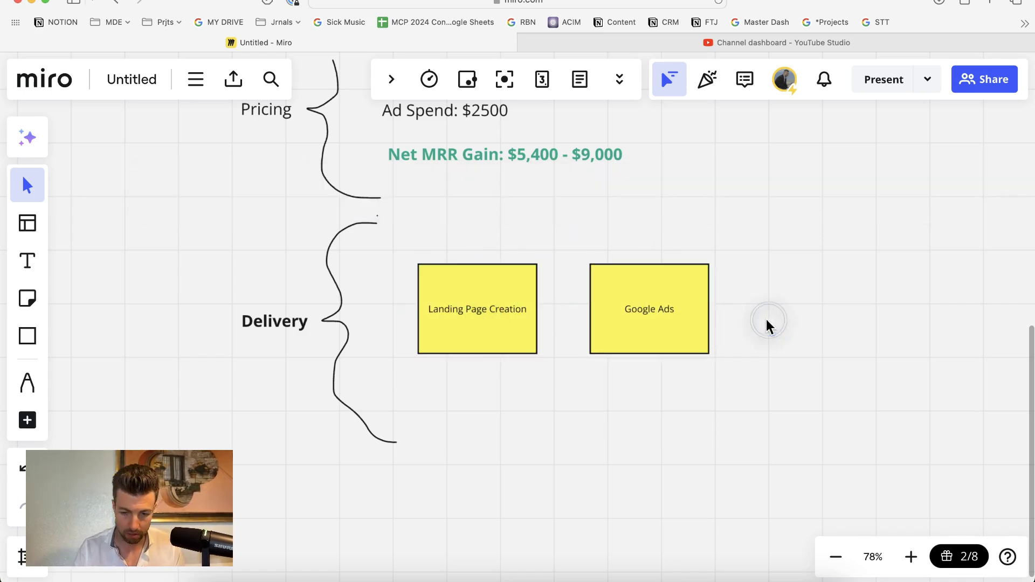
key("cmd+v")
type("Meta Ads")
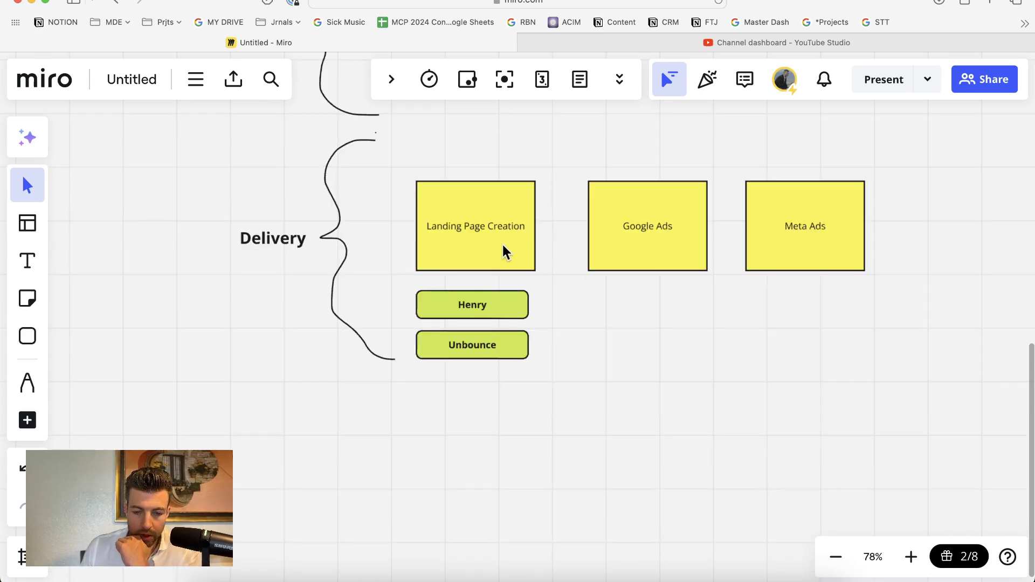
Copy the green cards to below Google Ads, labelling one with the team member's name and the other "3 additional Google Ads technicians".
left_click(502, 246)
left_click(582, 297)
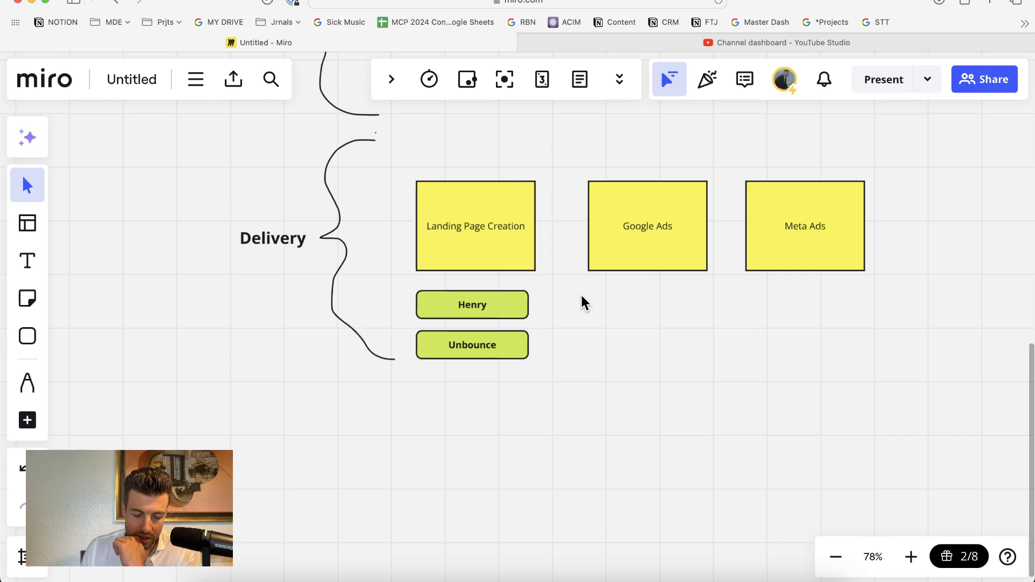
left_click(512, 302)
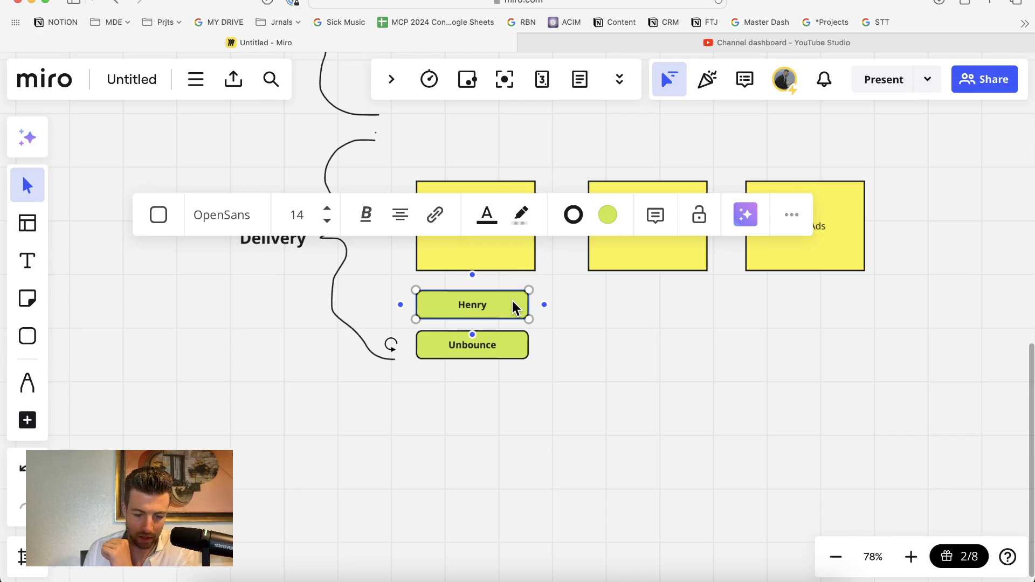
left_click(487, 348)
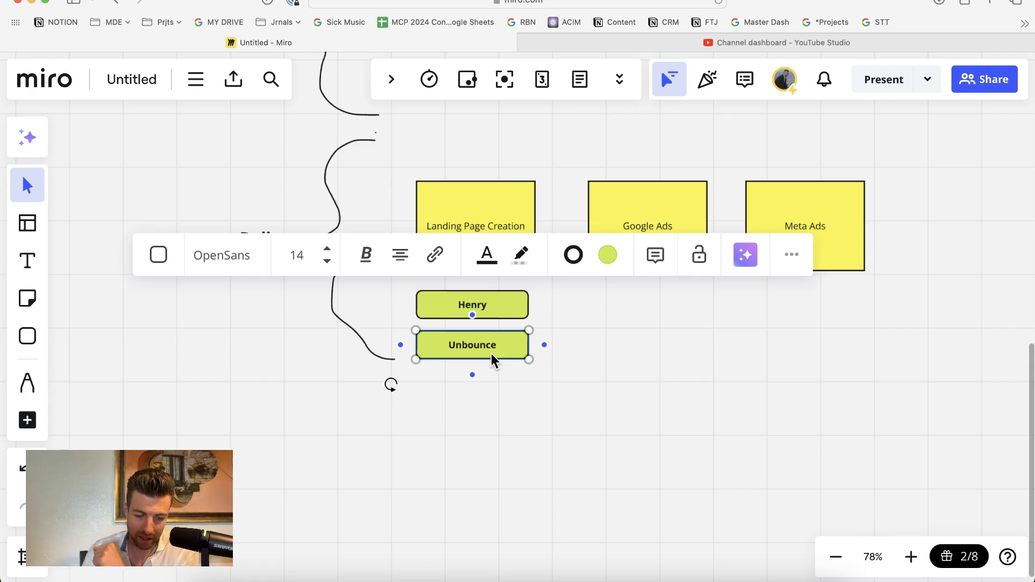
key("super+v")
double_click(645, 304)
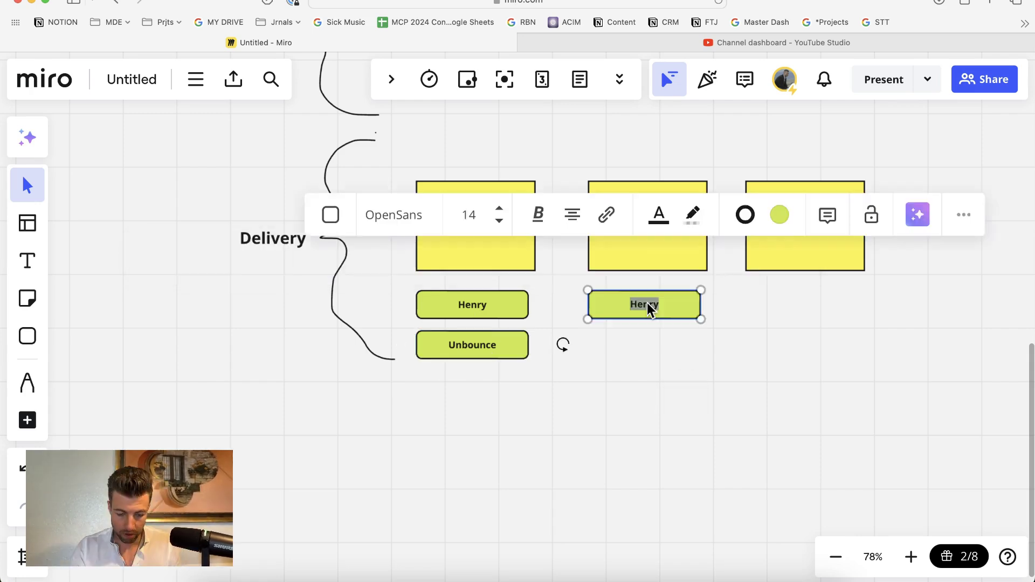
type("Chris")
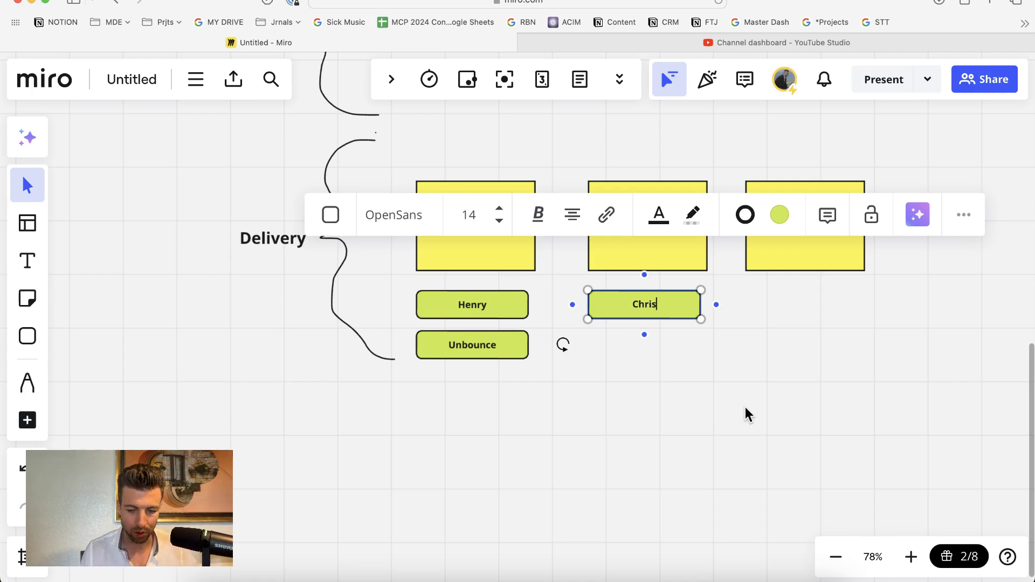
left_click(741, 382)
key("super+v")
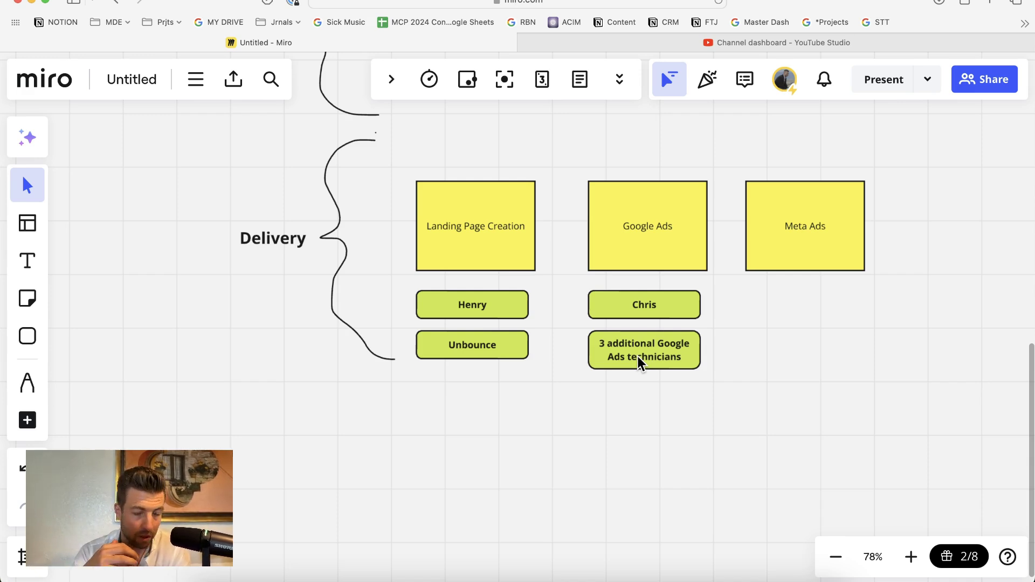
Add two green cards below Meta Ads, one naming the owner for setup and one naming the team member who manages the ads.
key("super+v")
type("Myself (Sean) - setup")
left_click(859, 370)
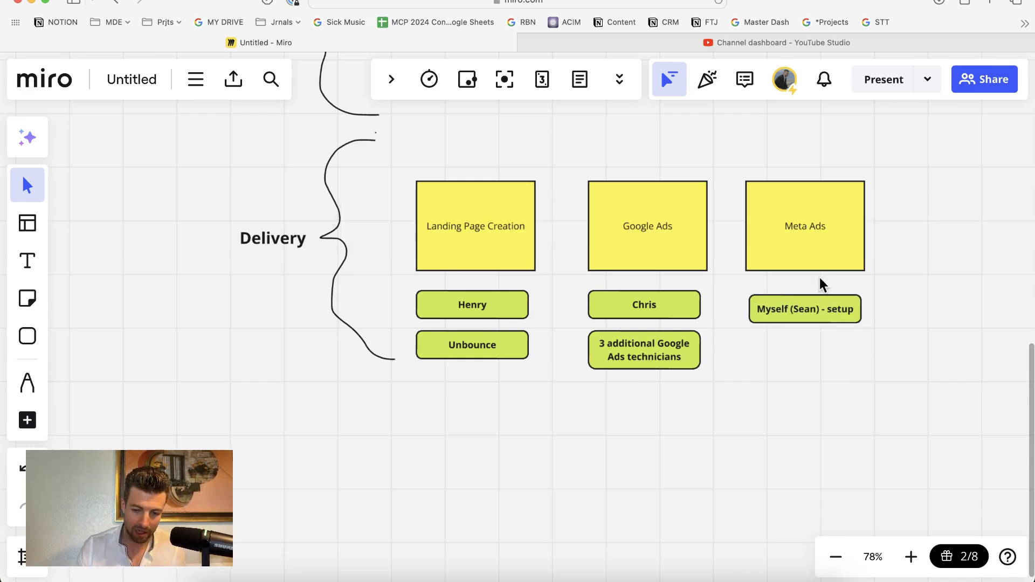
left_click(810, 299)
key("super+d")
type("Henry man")
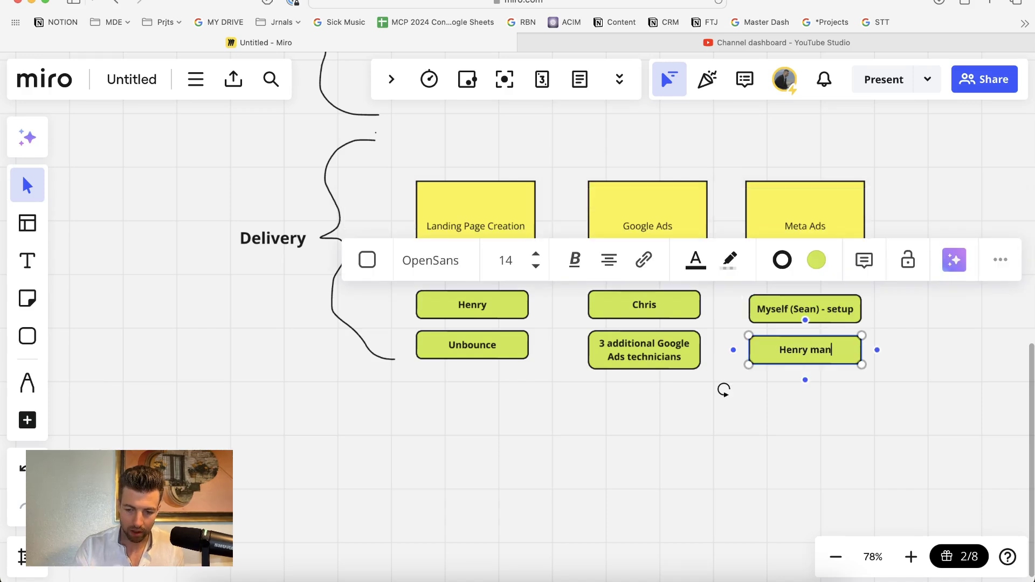
type("ages them")
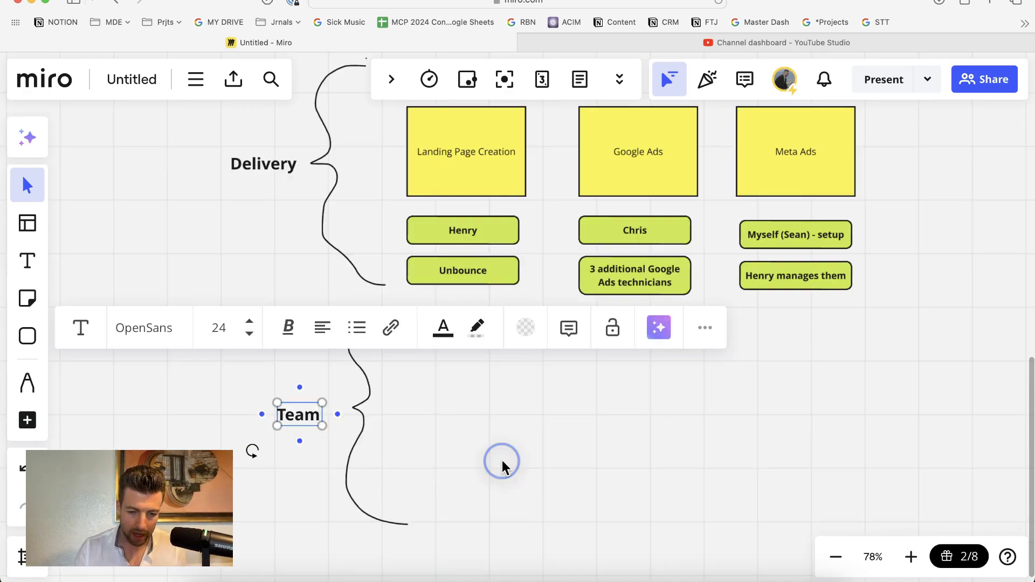
Stack three green cards beside Team, naming the owner and the two team members from the delivery section.
left_click(502, 464)
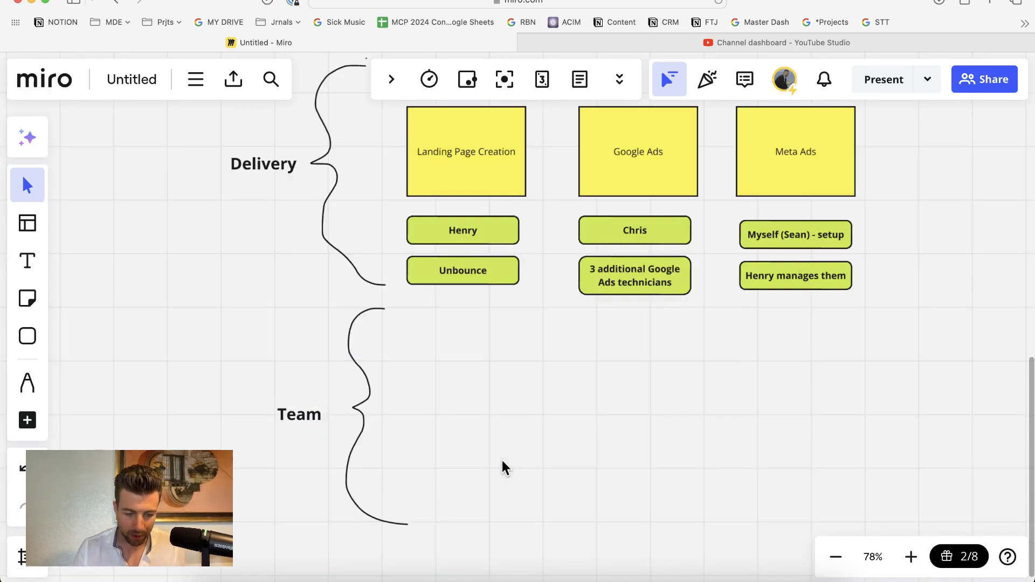
left_click(503, 231)
key("super+d")
left_click_drag(503, 231, 464, 380)
left_click_drag(637, 231, 476, 441)
key("super+v")
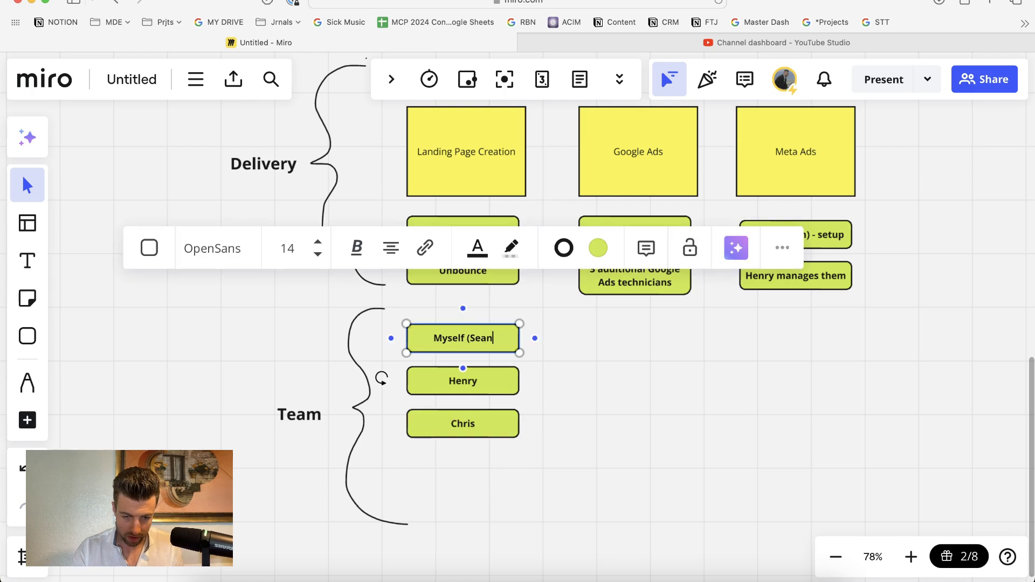
left_click(580, 372)
Add a teal "CORE" header above the names and a parallel "Contractors" column with green "Copywriting", "TikTok Ads" and "Etc." cards.
key("super+v")
key("super+d")
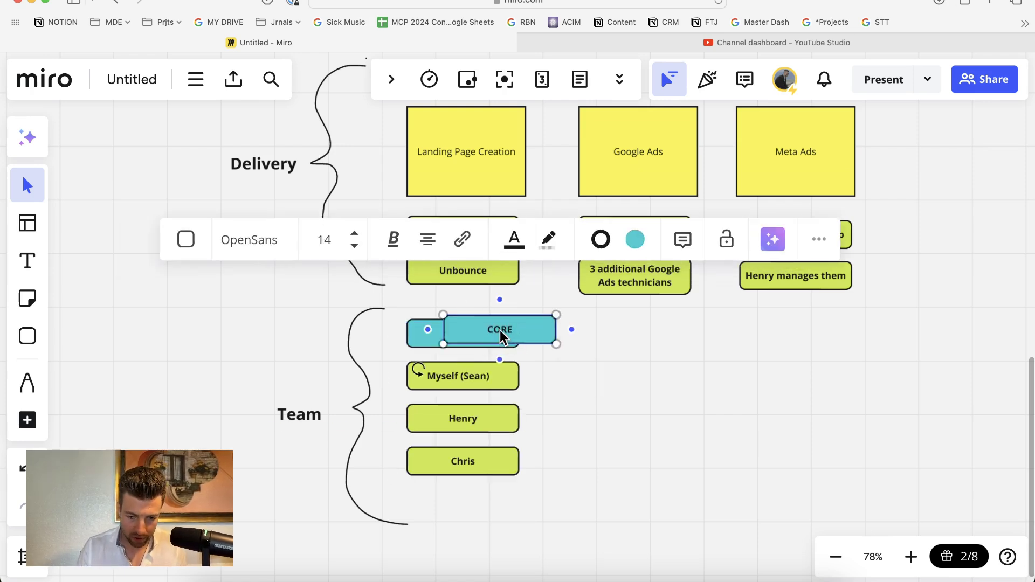
left_click_drag(500, 329, 503, 326)
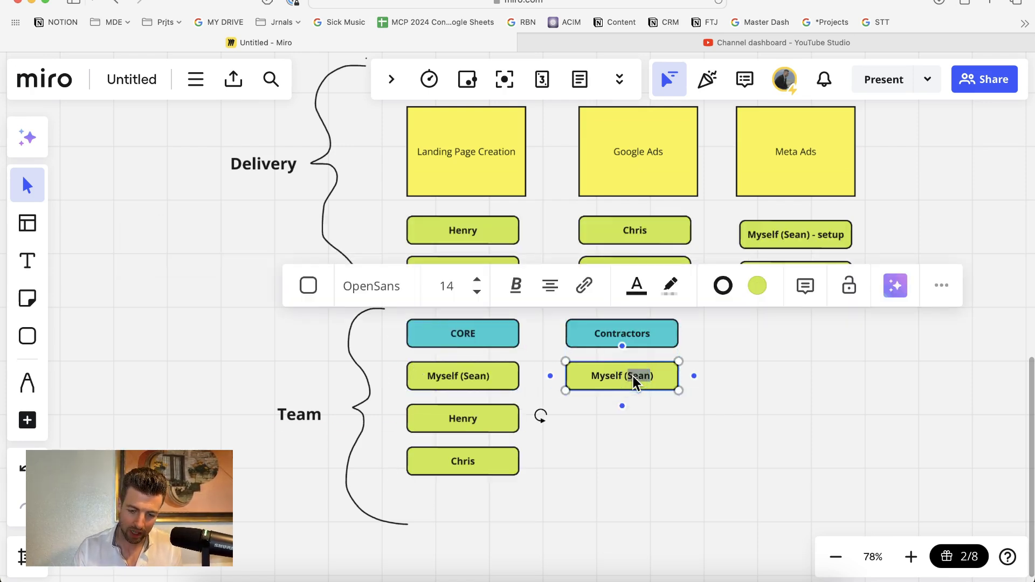
double_click(633, 376)
type("Copywriting")
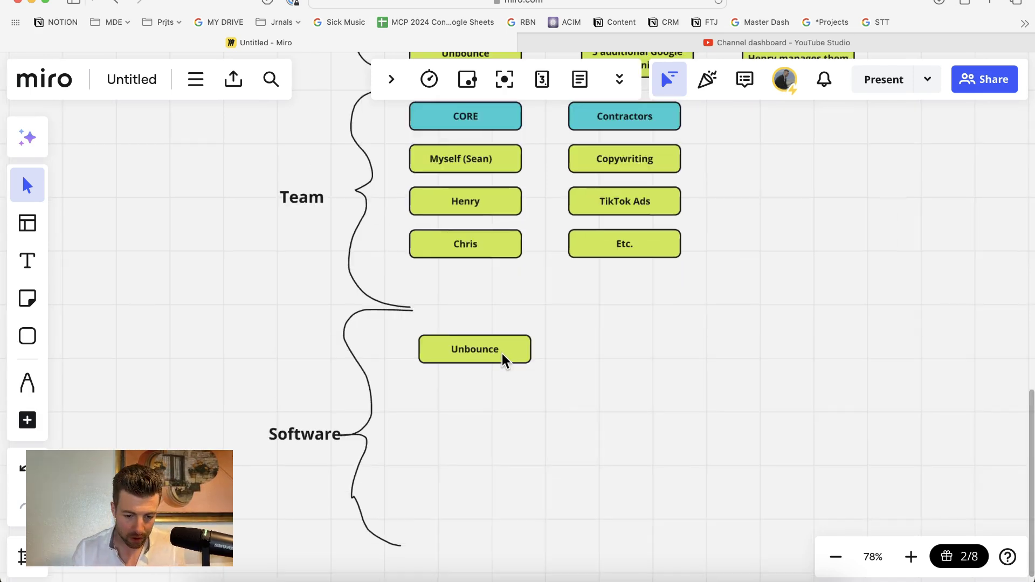
List "Unbounce", "Zapier", "Google Sheets" and "CallRail" as stacked green cards beside Software.
left_click(504, 352)
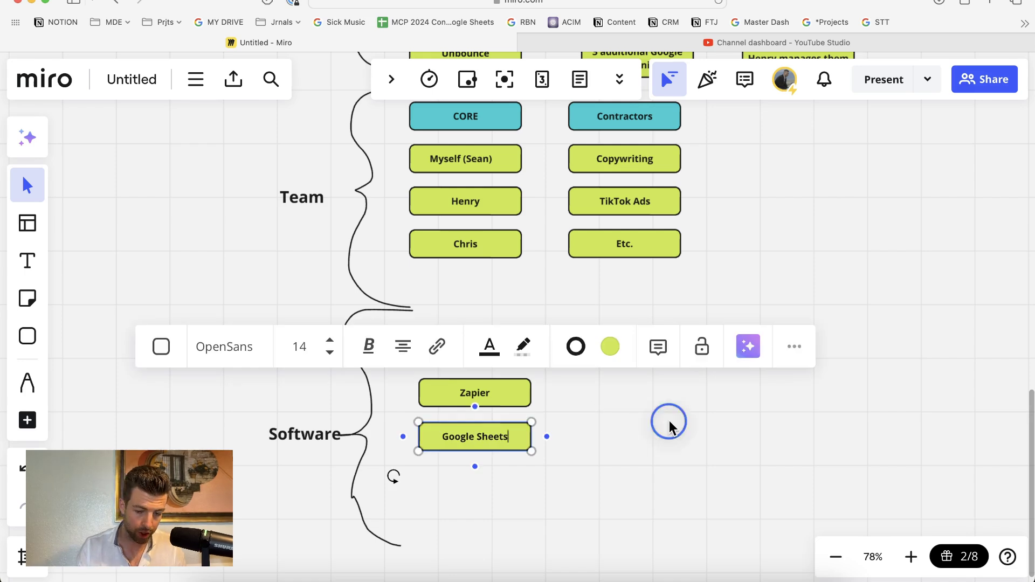
left_click(669, 420)
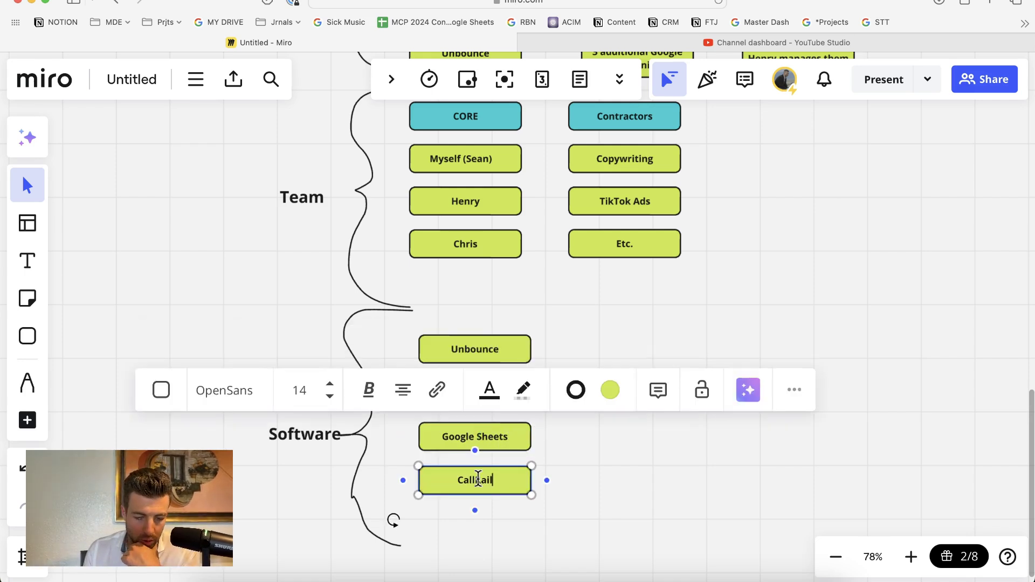
left_click(590, 480)
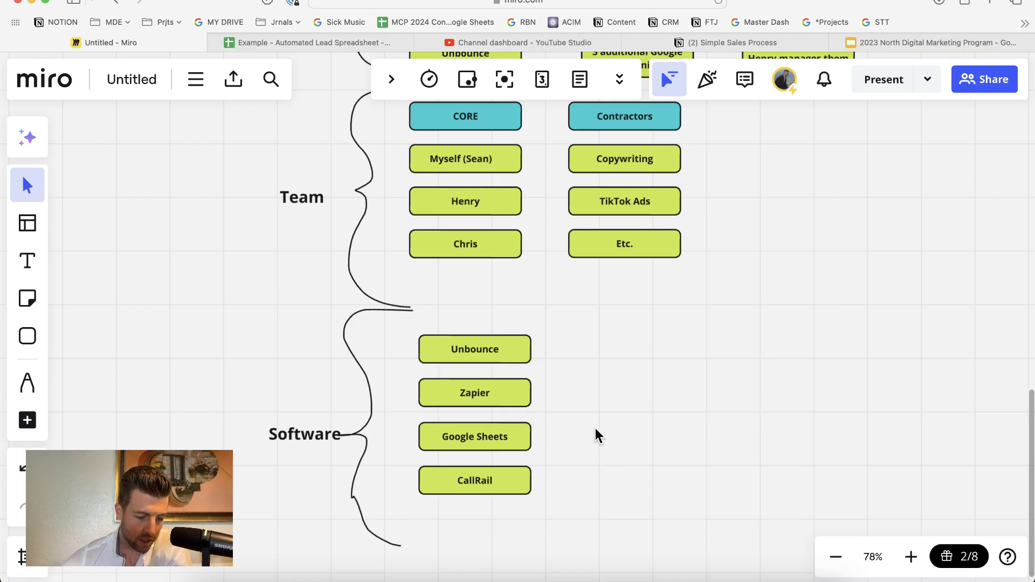
left_click(483, 436)
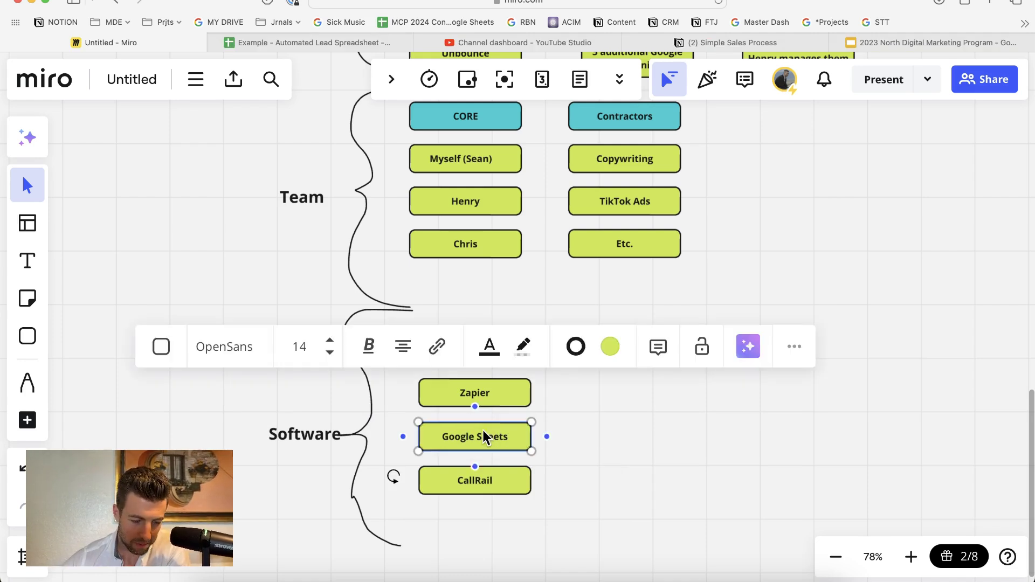
left_click(613, 476)
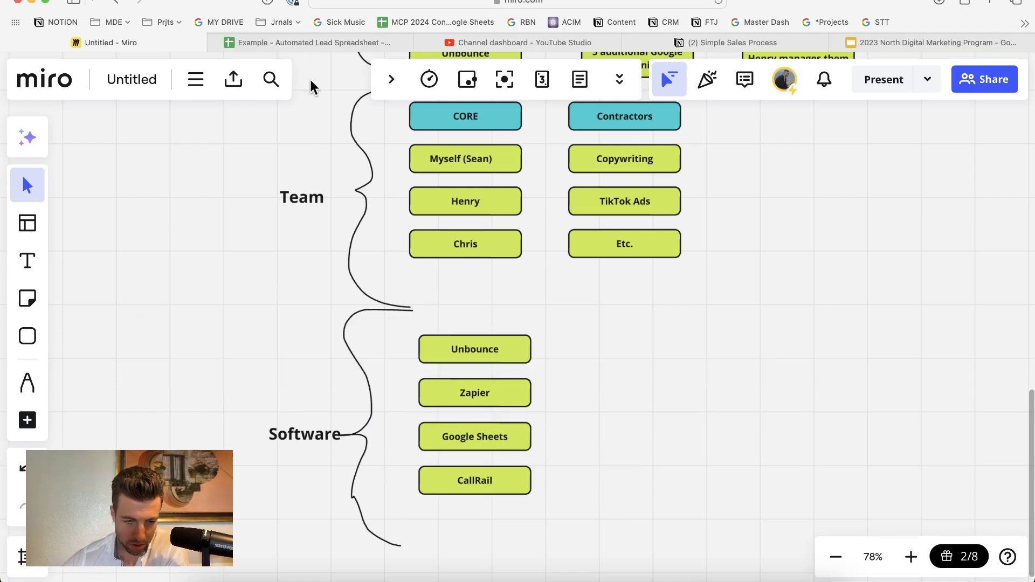
Switch to the Automated Lead Spreadsheet and examine the agency-filled and client-filled columns for phone call leads and the agency-filled columns for form fills.
left_click(319, 48)
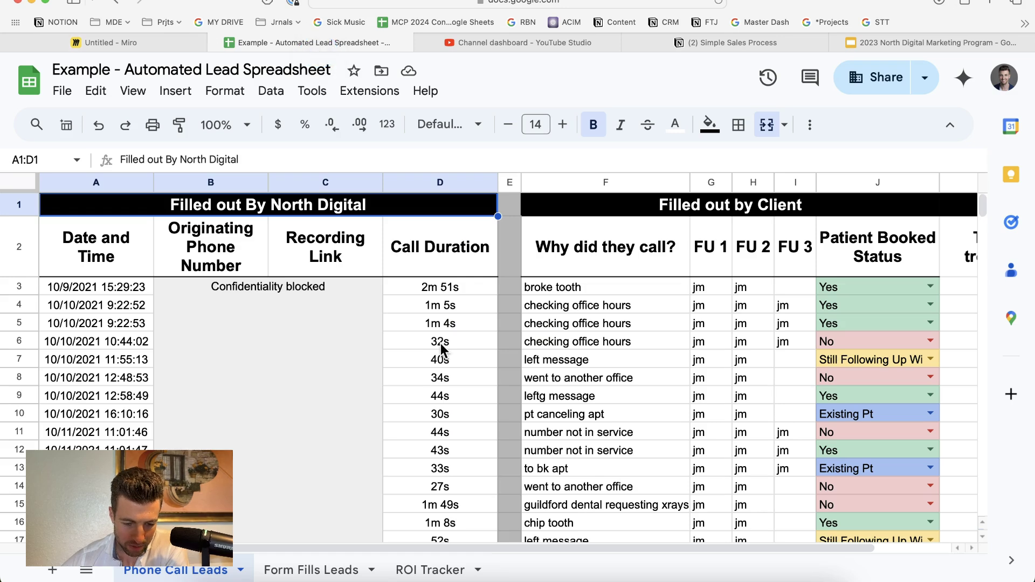
scroll(441, 348, "down", 2)
scroll(440, 347, "up", 2)
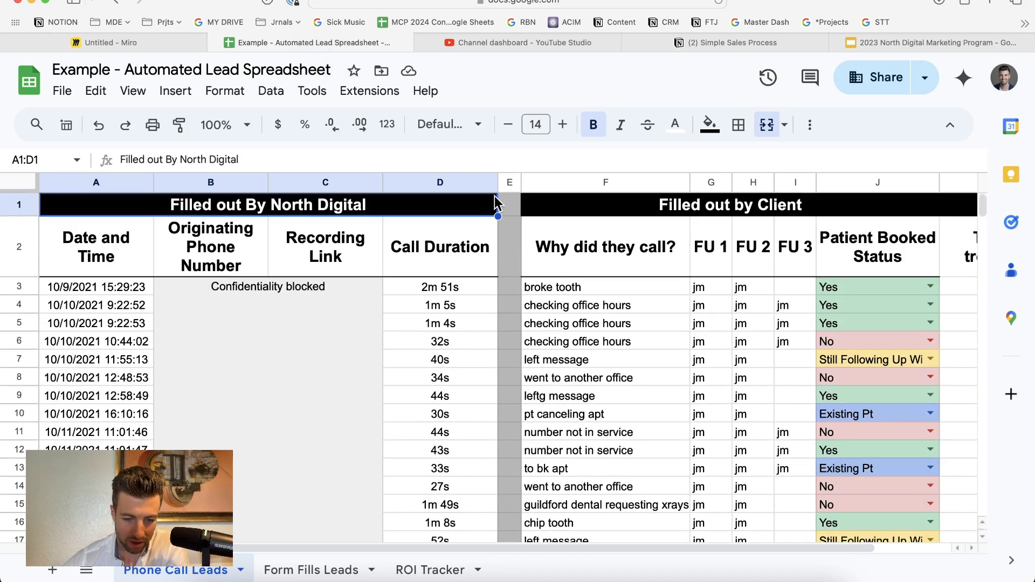
left_click_drag(509, 182, 91, 216)
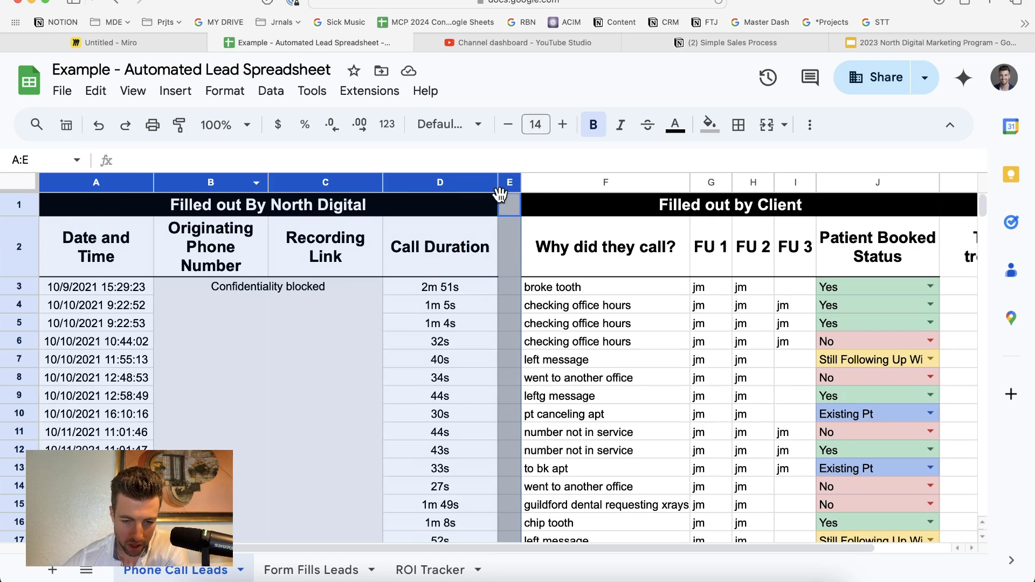
left_click(520, 182)
left_click_drag(510, 182, 1009, 229)
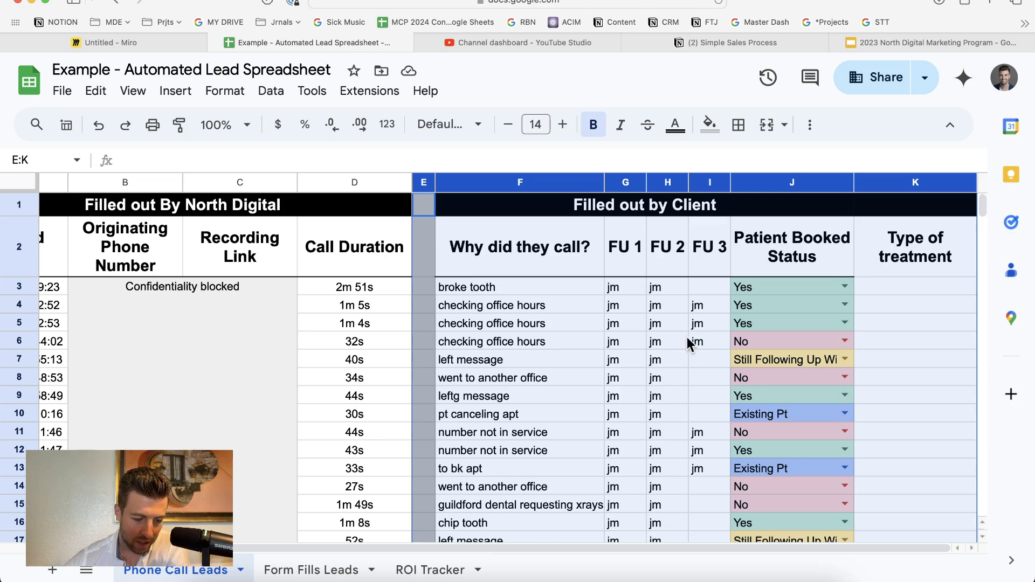
scroll(351, 492, "left", 2)
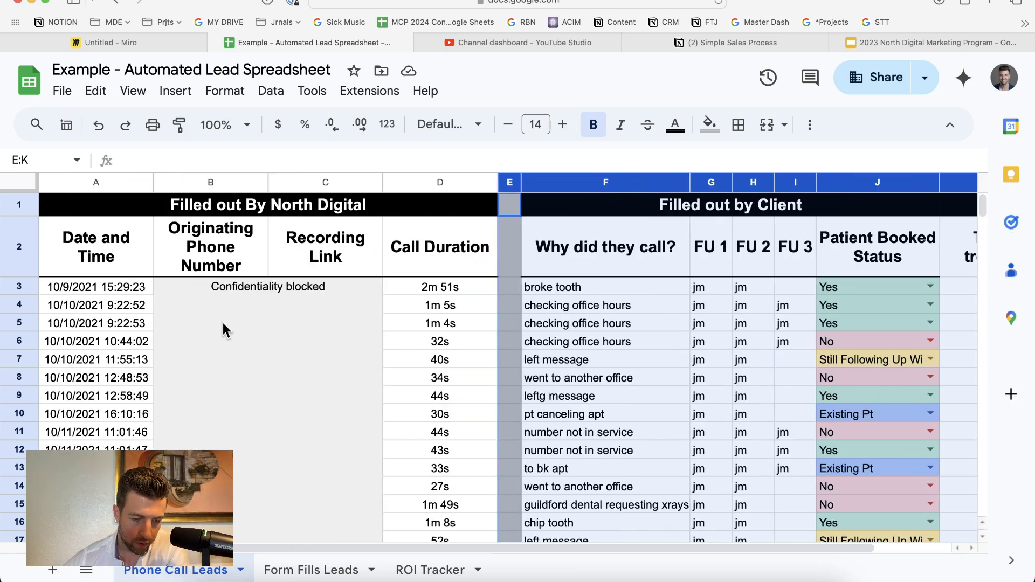
left_click(221, 291)
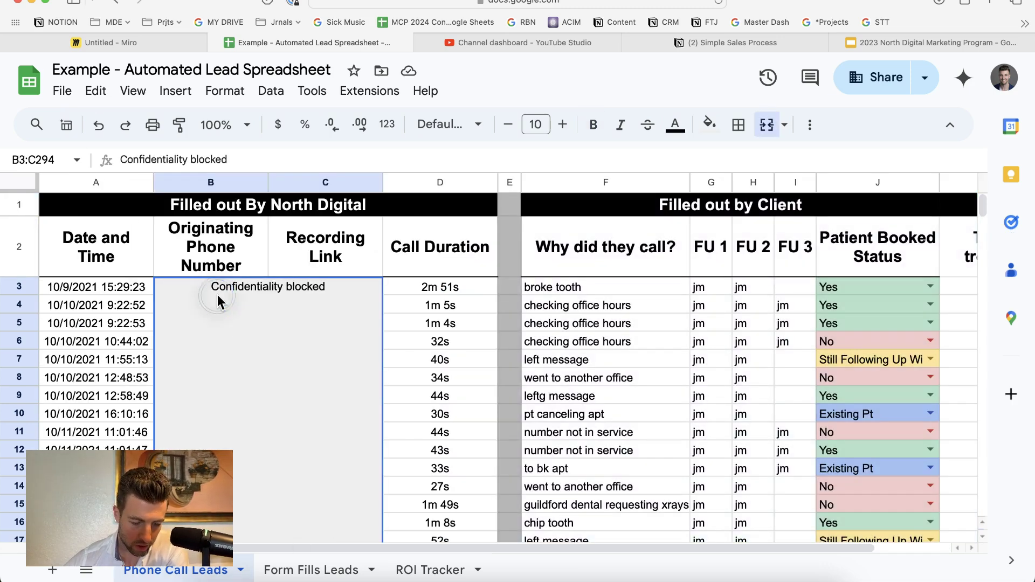
left_click(338, 571)
left_click_drag(108, 318, 432, 348)
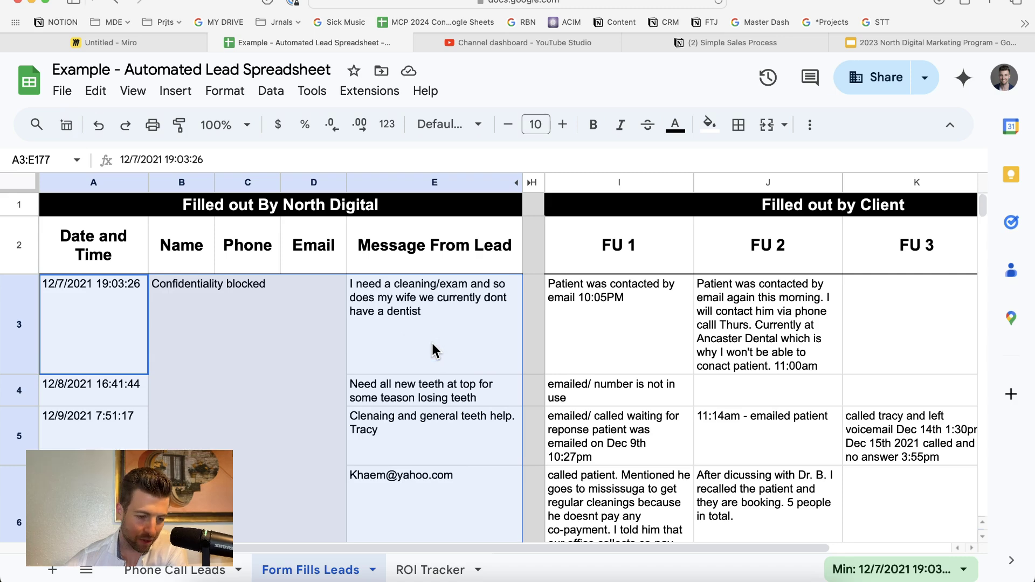
Return to the Miro board and draw a tall pen brace spanning the whole map along its right side.
key("ctrl+shift+Tab")
scroll(512, 317, "down", 5)
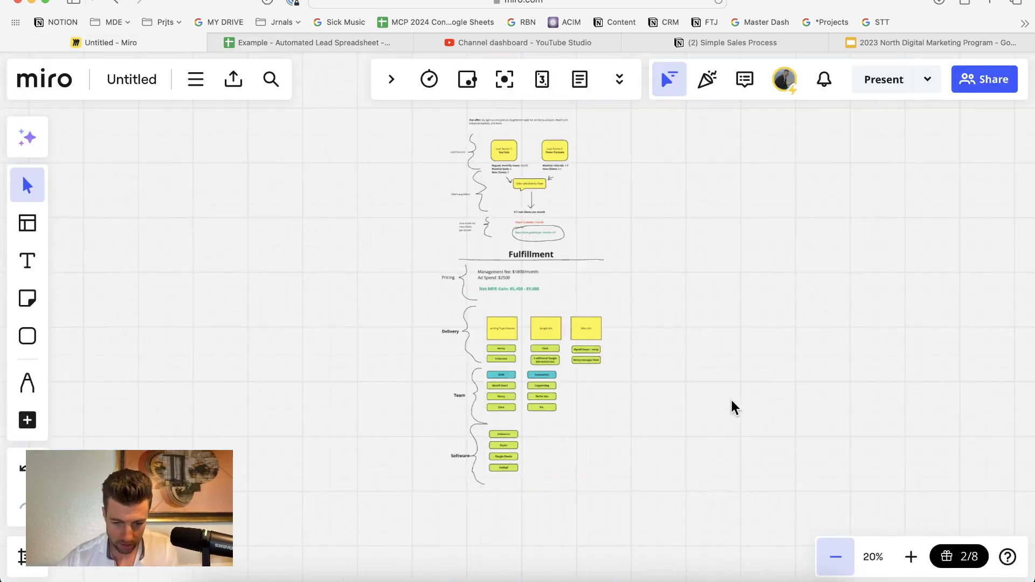
key("p")
mouse_move(631, 146)
left_mouse_down()
mouse_move(683, 316)
mouse_move(686, 453)
mouse_move(639, 515)
left_mouse_up()
Add a two-line text beside the tall brace reading "An additional $5k - $9k / month revenue." and "Margins are 60%".
key("t")
left_click(717, 282)
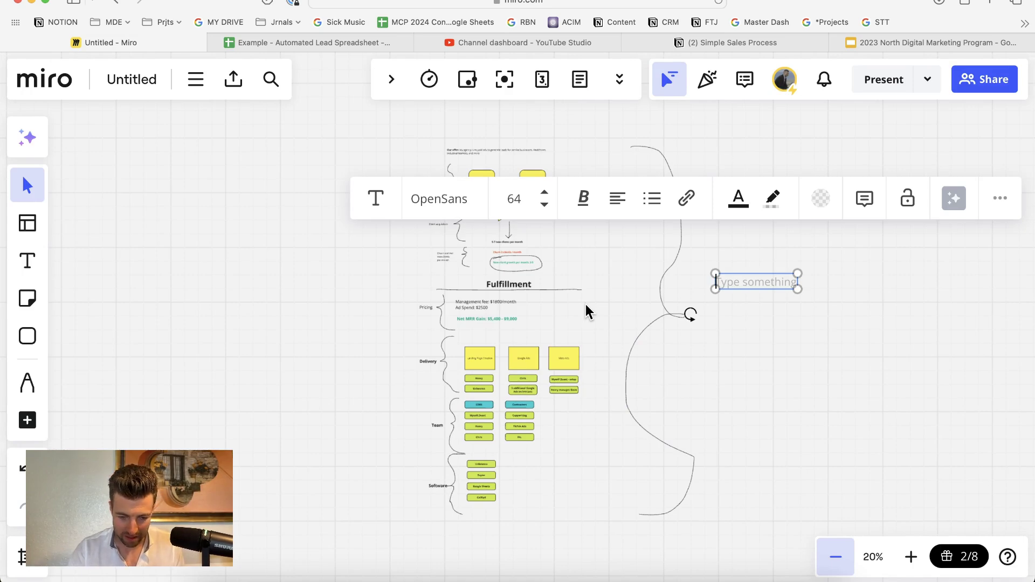
type("An additional $5k -")
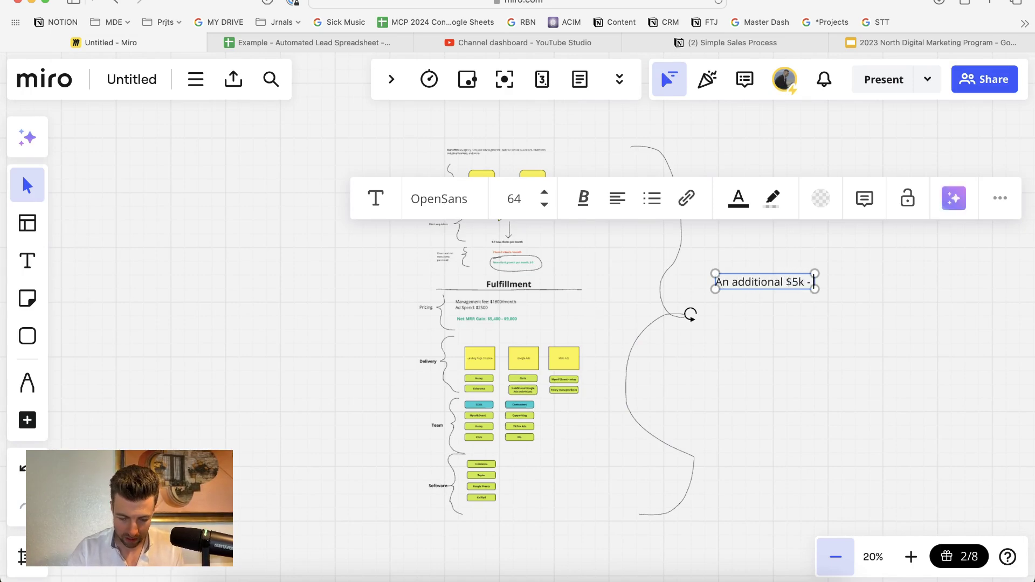
type(" $9k / month re")
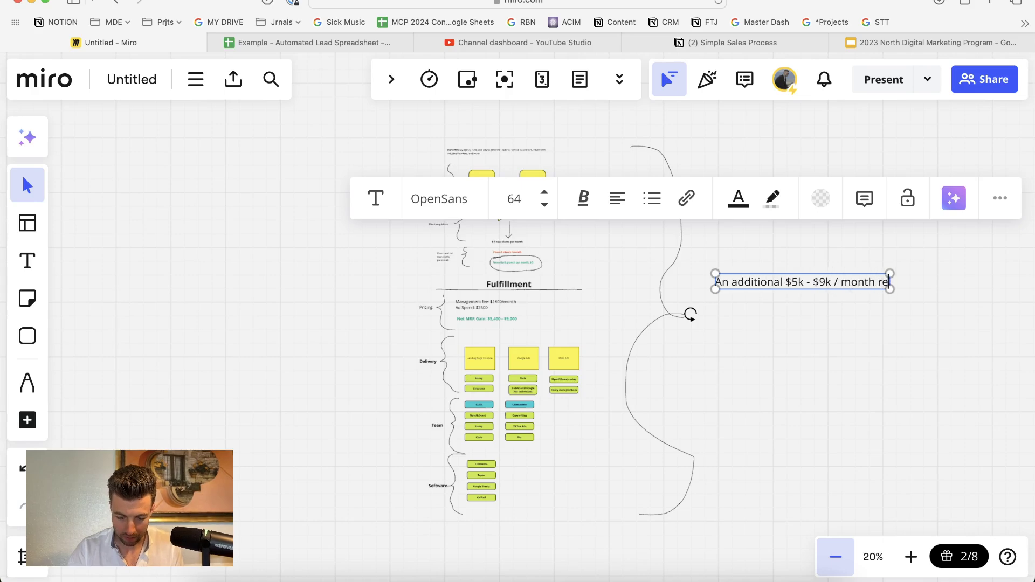
type("venue.")
key("Return")
type("Margins are 60%")
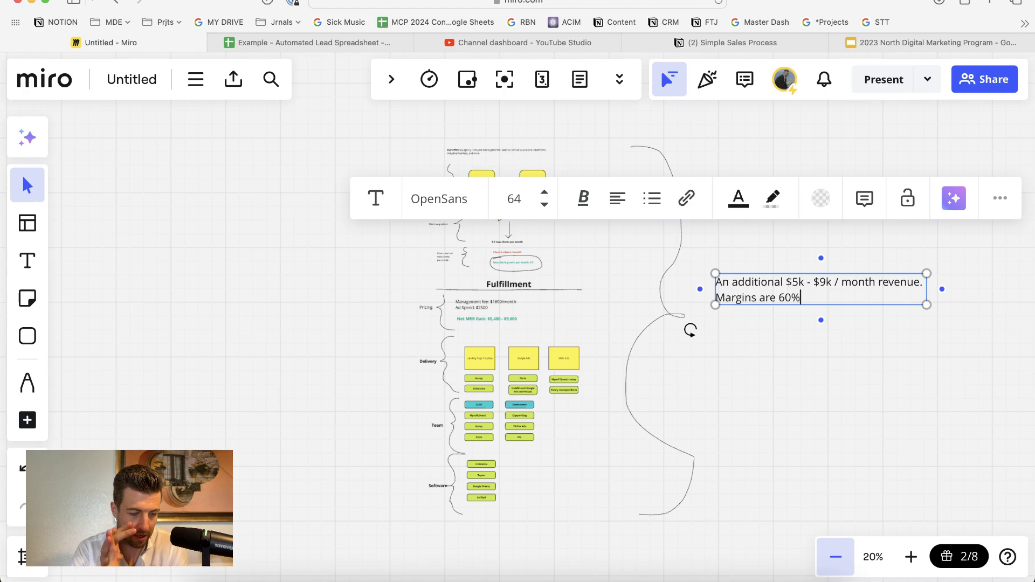
key("t")
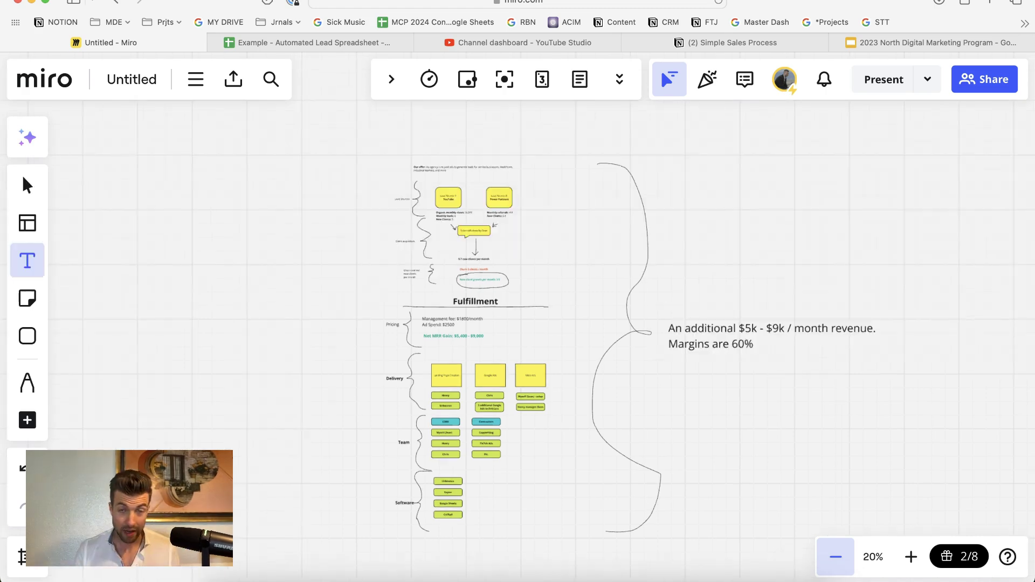